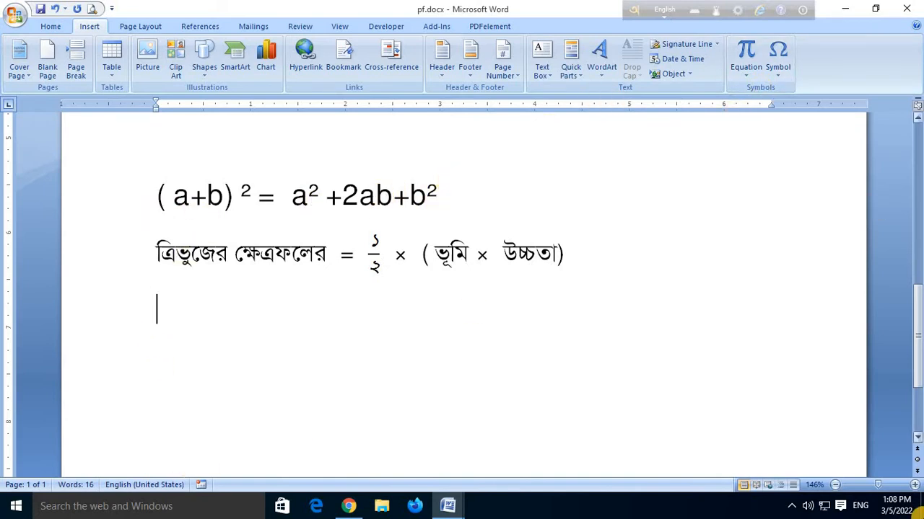
Insert a new blank equation on the line below the triangle-area formula and add a superscript structure to it
left_click(745, 70)
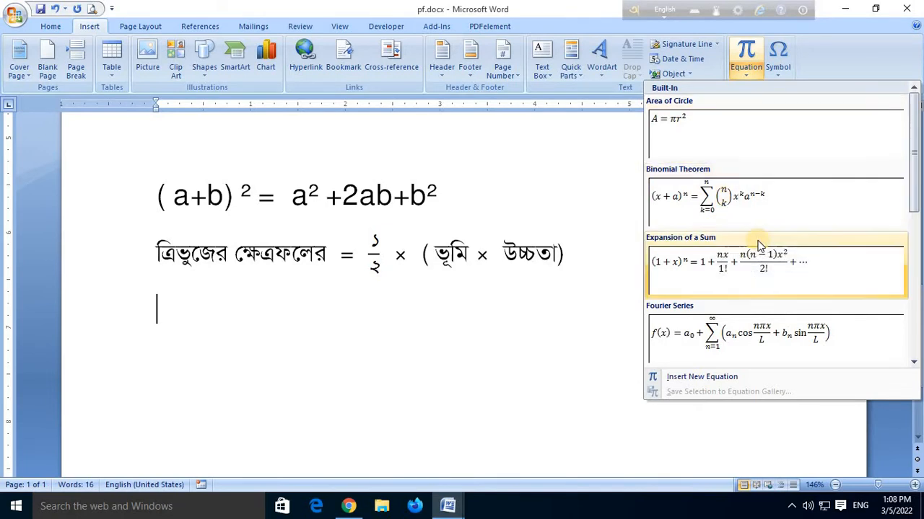
scroll(754, 251, "down", 4)
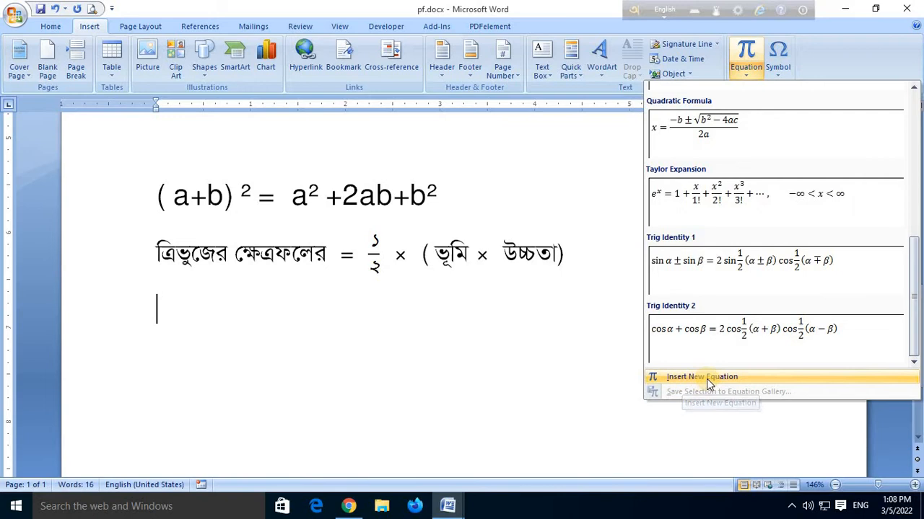
left_click(685, 378)
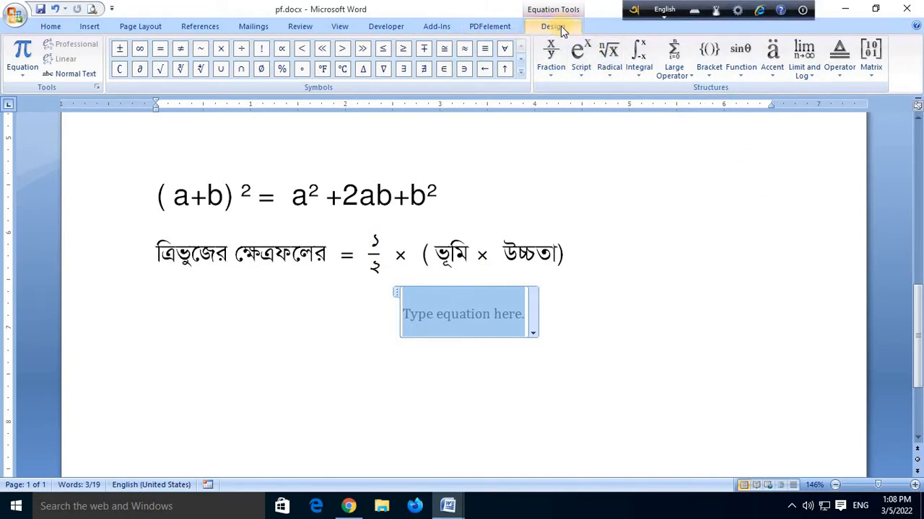
left_click(579, 59)
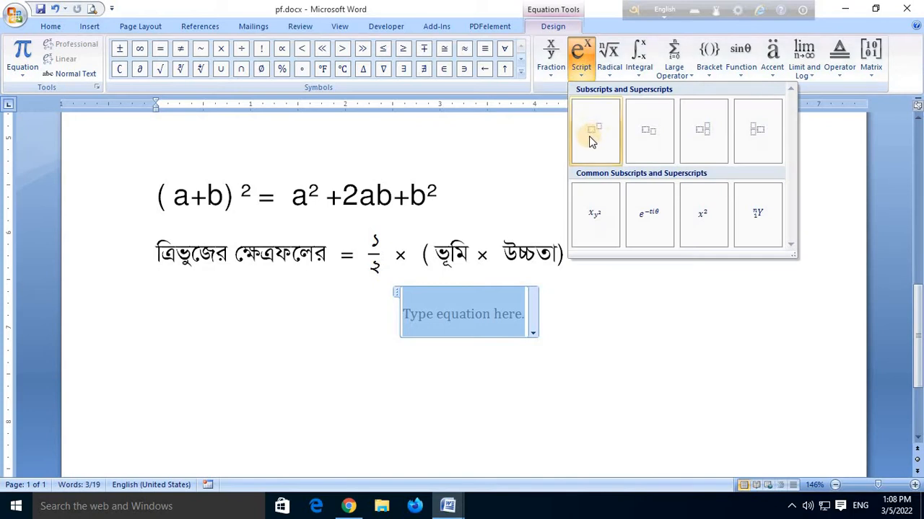
left_click(598, 139)
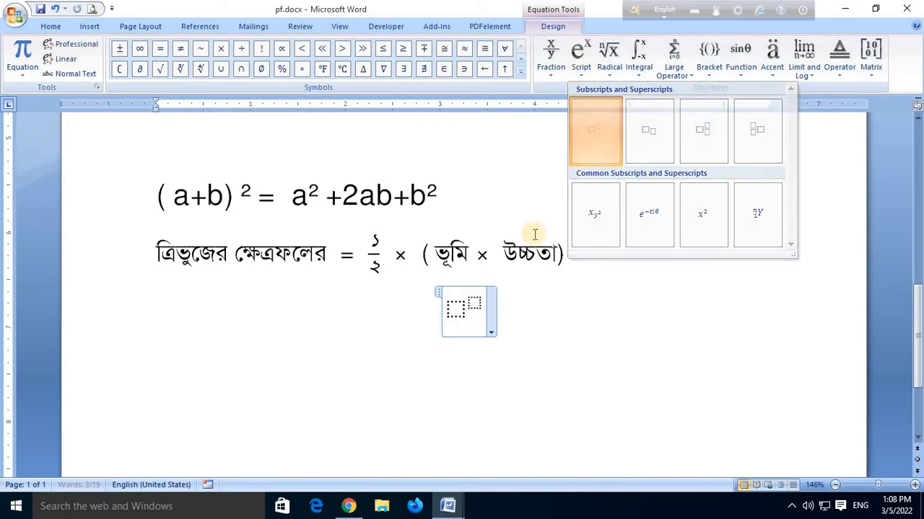
Fill the superscript structure with (a+b) as the base and 2 as the exponent
left_click(474, 304)
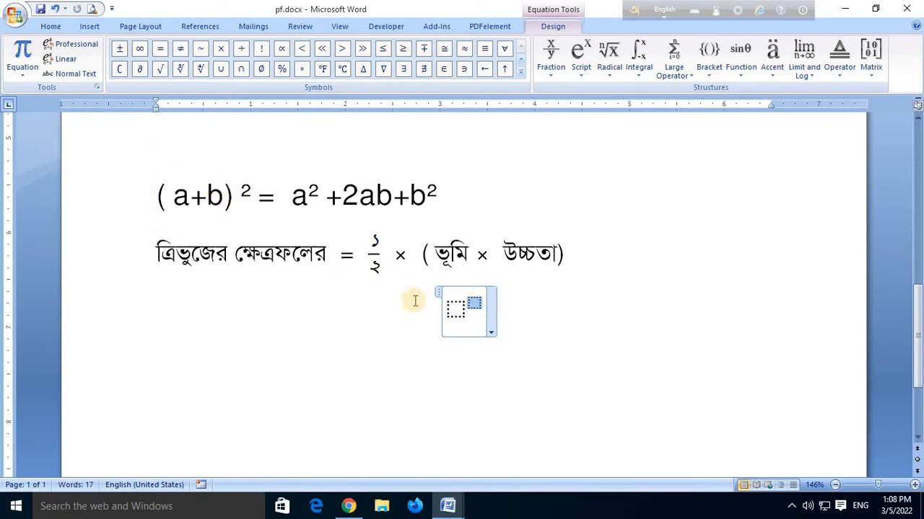
left_click(468, 317)
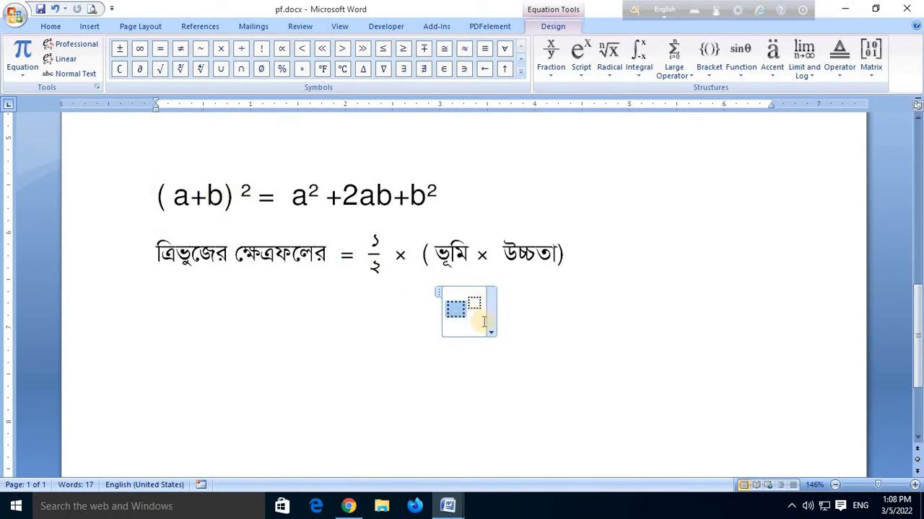
type("(")
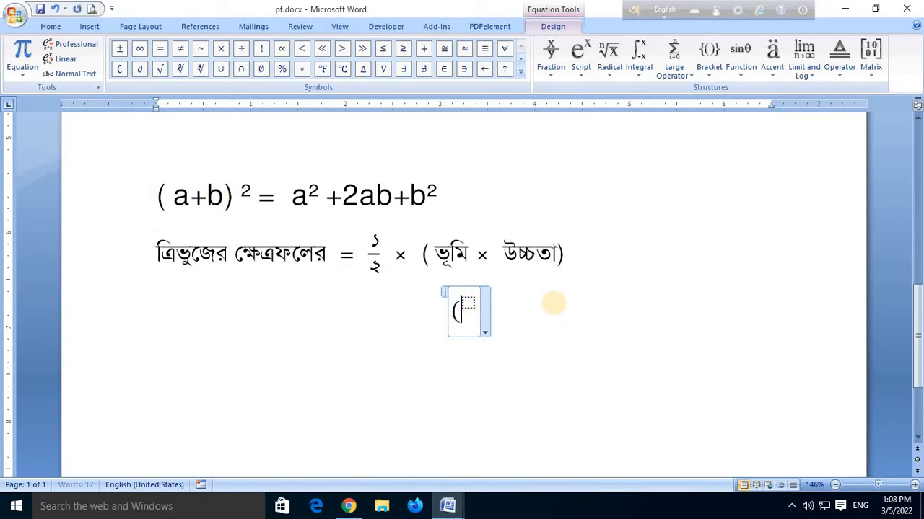
type("a ")
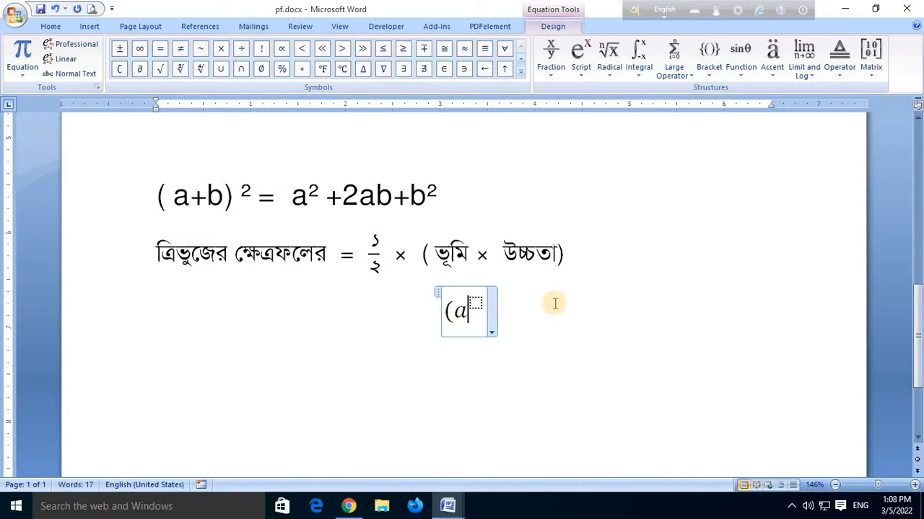
type("+ b")
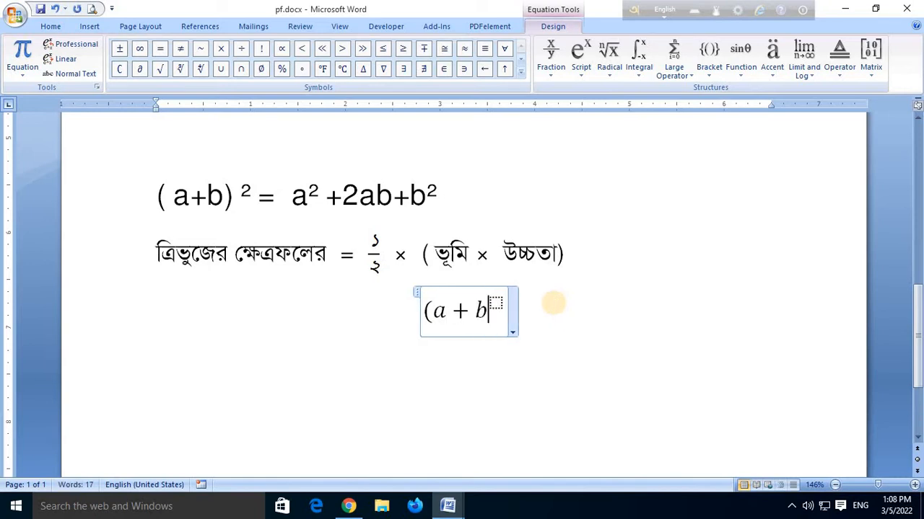
type(")")
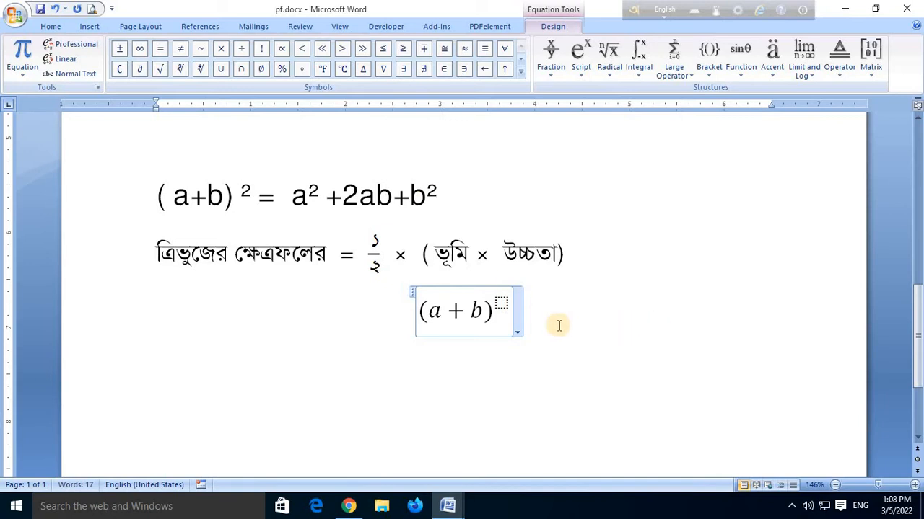
left_click(501, 303)
type("2")
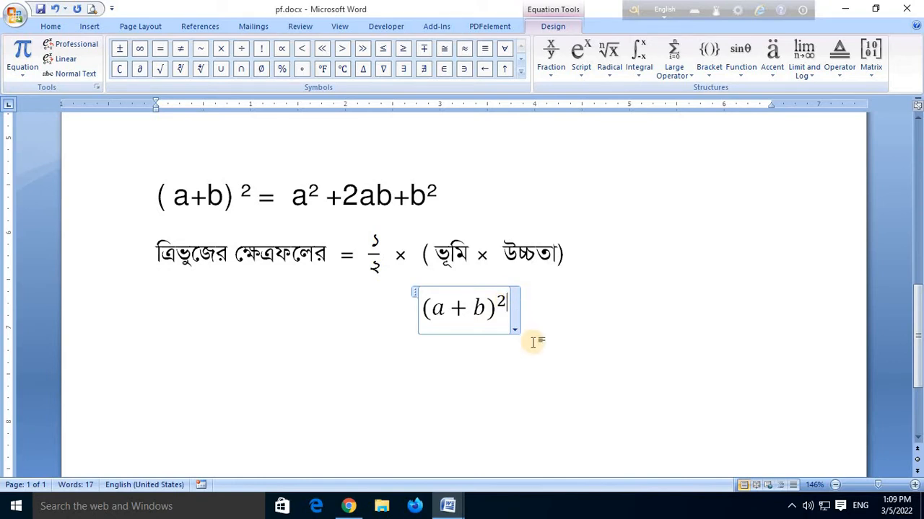
Continue the equation after (a+b)² with an equals sign and a superscript term a²
scroll(534, 343, "up", 3)
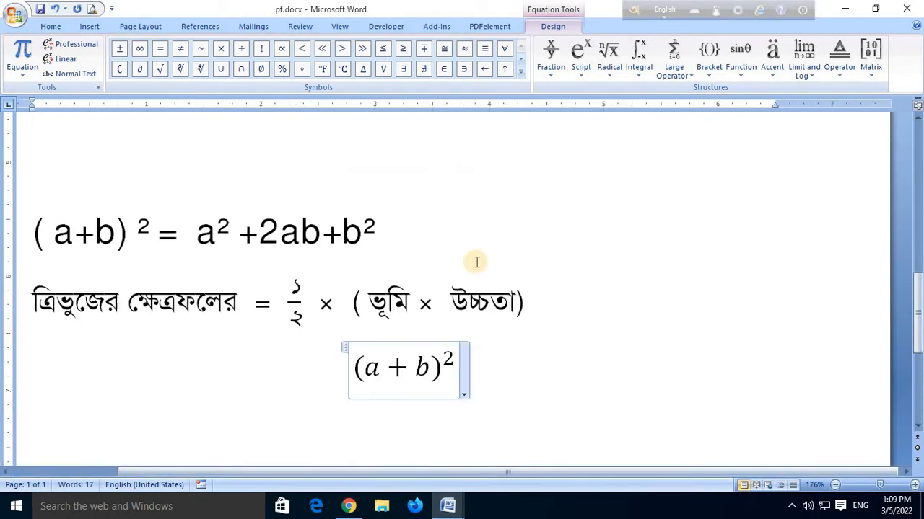
scroll(461, 354, "down", 1)
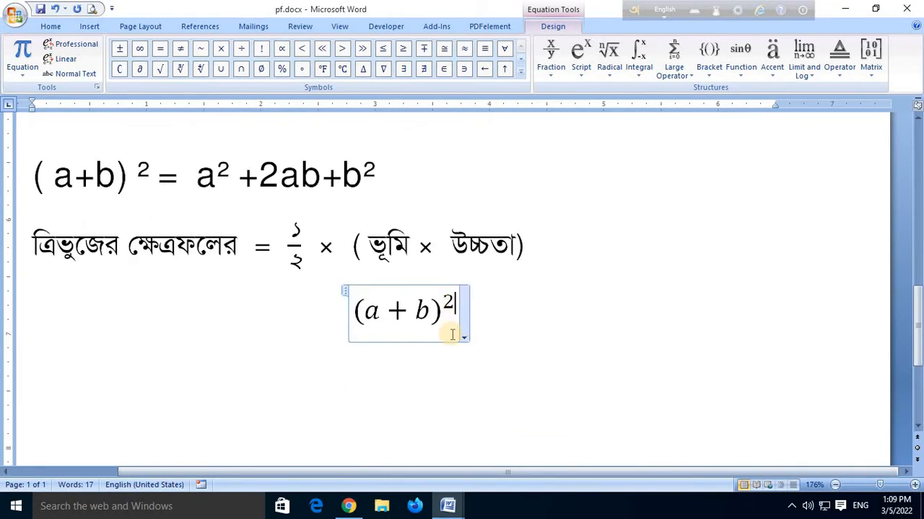
triple_click(454, 323)
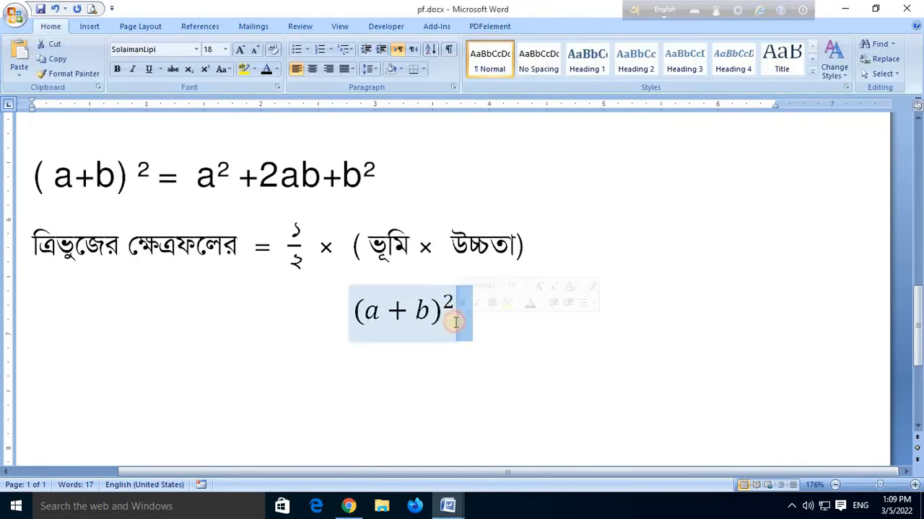
left_click(453, 318)
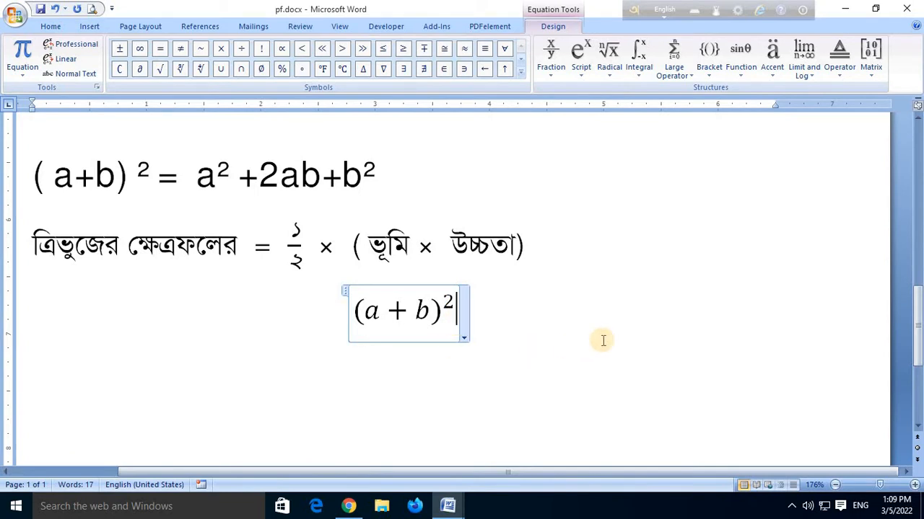
type("=")
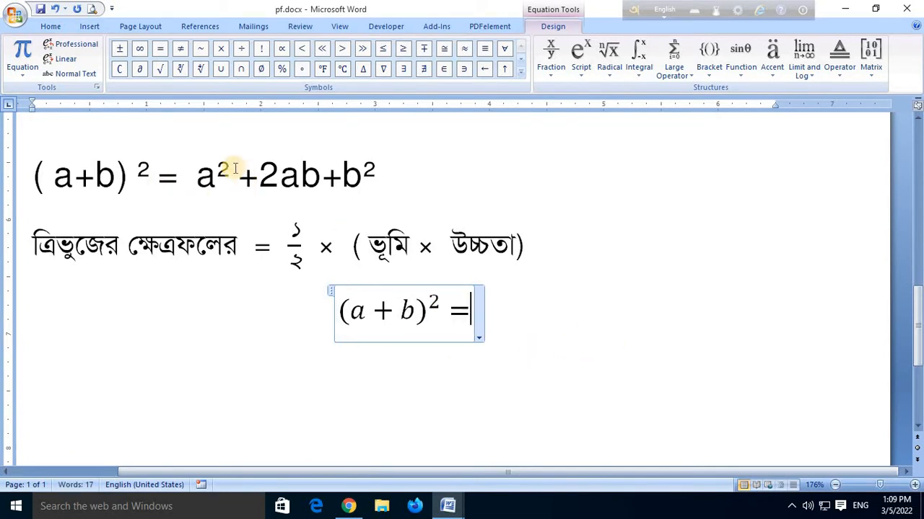
left_click(588, 66)
left_click(593, 138)
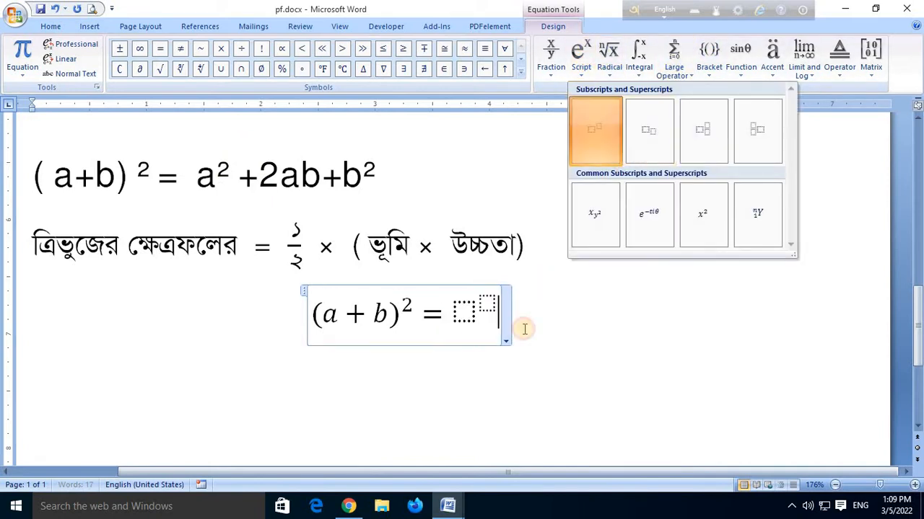
left_click(459, 308)
type("a")
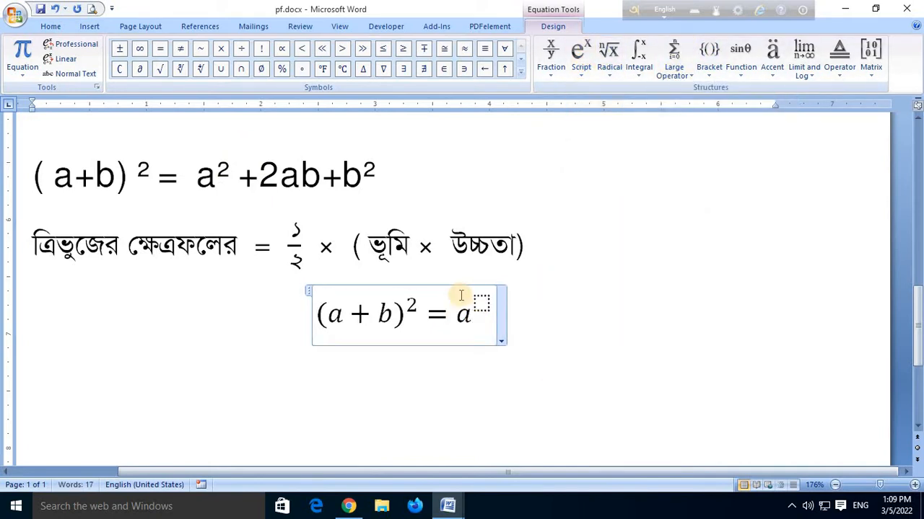
type("2")
key("BackSpace")
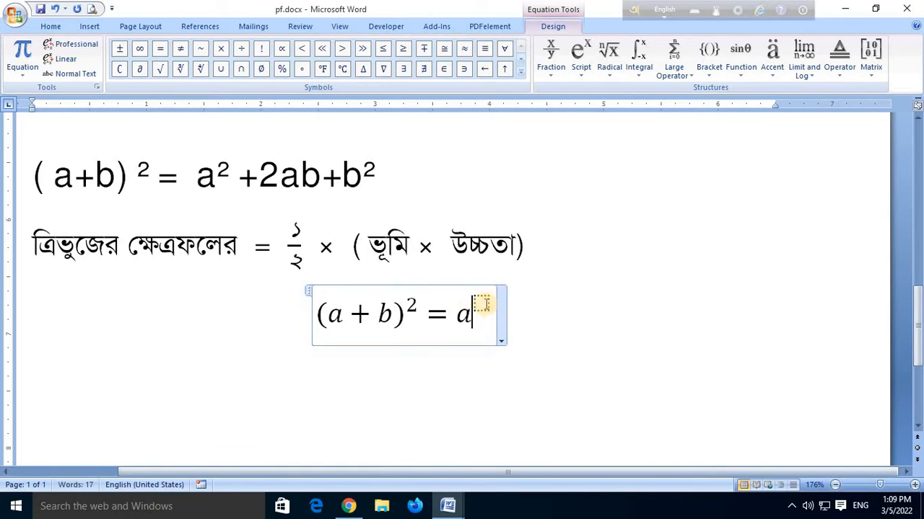
type("2 ")
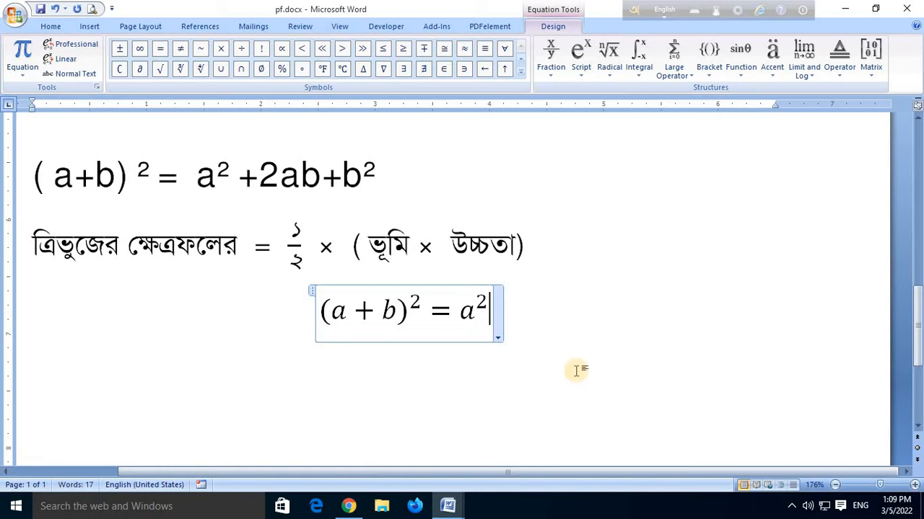
Extend the right side of the equation after a² with + 2ab +
type("=")
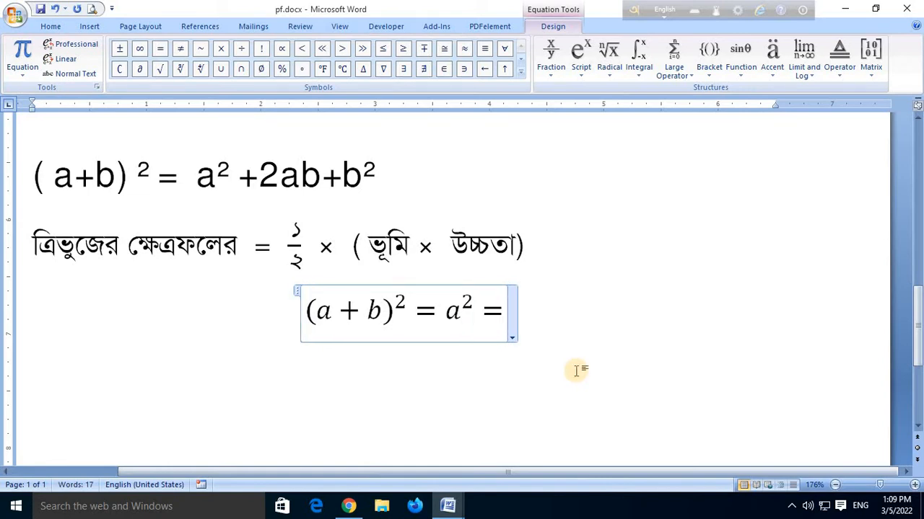
key("BackSpace")
type("+ ")
type("2")
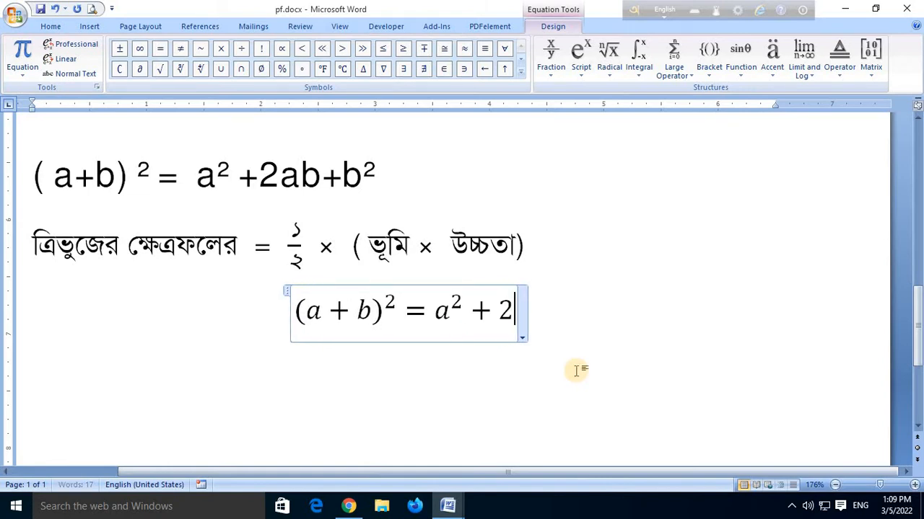
type("ab +")
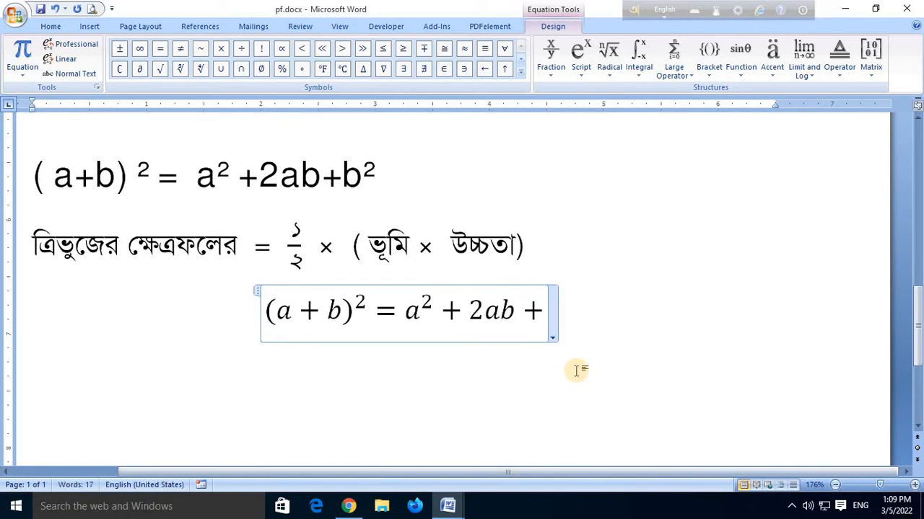
Complete the equation with a superscript term that has base b and exponent 2
left_click(580, 69)
left_click(610, 143)
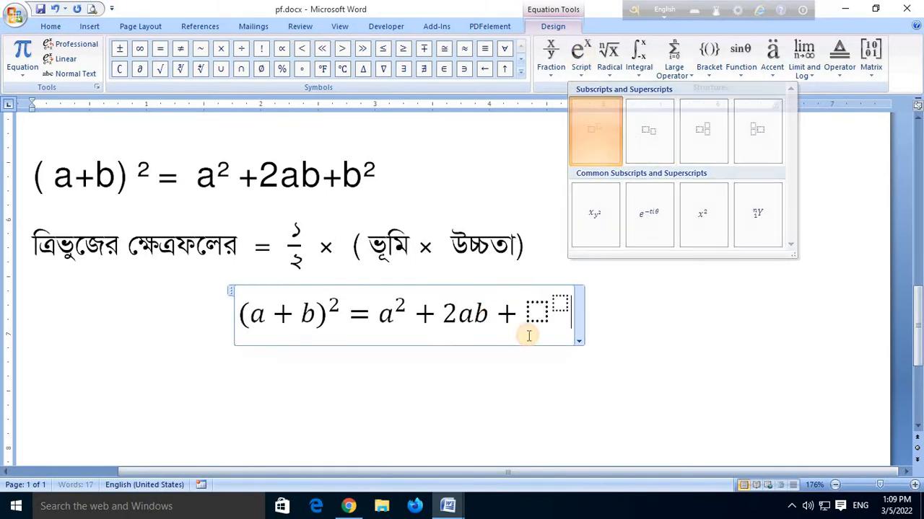
type("b")
left_click(553, 306)
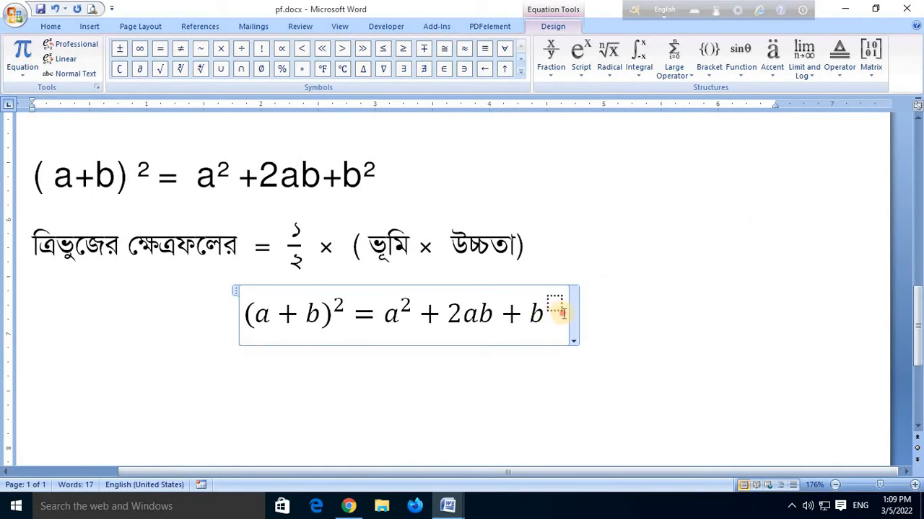
type("2")
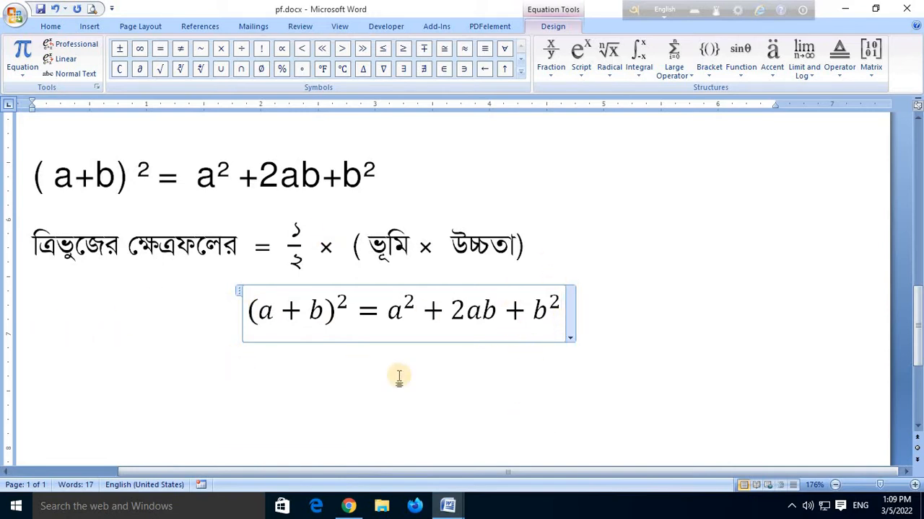
Set the justification of the completed (a+b)² equation to Left
scroll(575, 333, "down", 1)
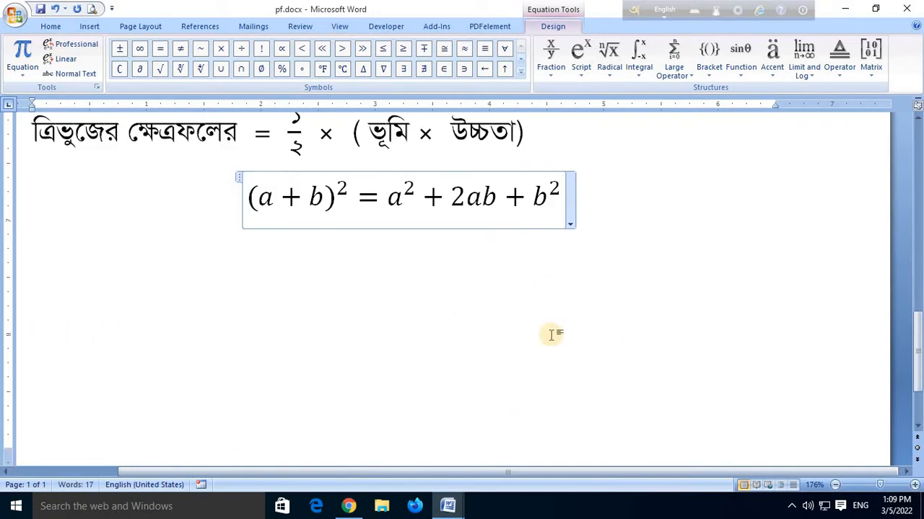
scroll(566, 343, "up", 1)
left_click(570, 337)
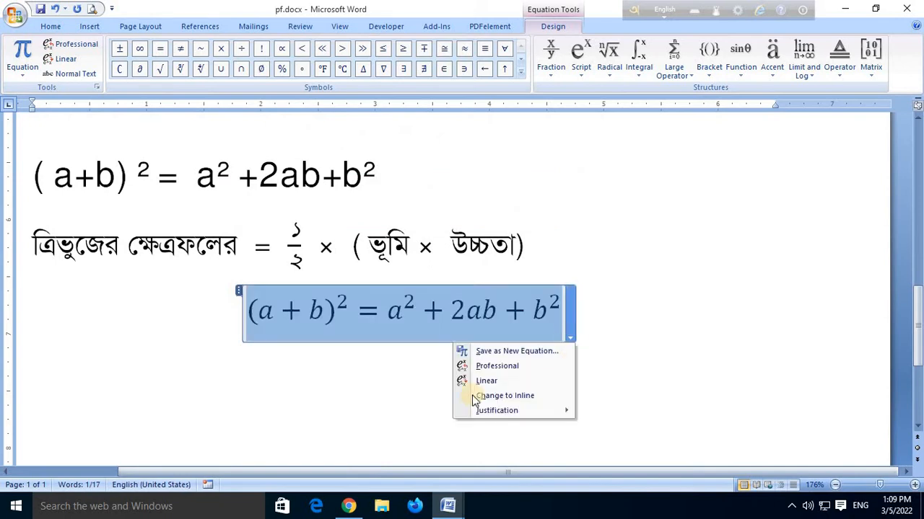
mouse_move(503, 417)
left_click(643, 411)
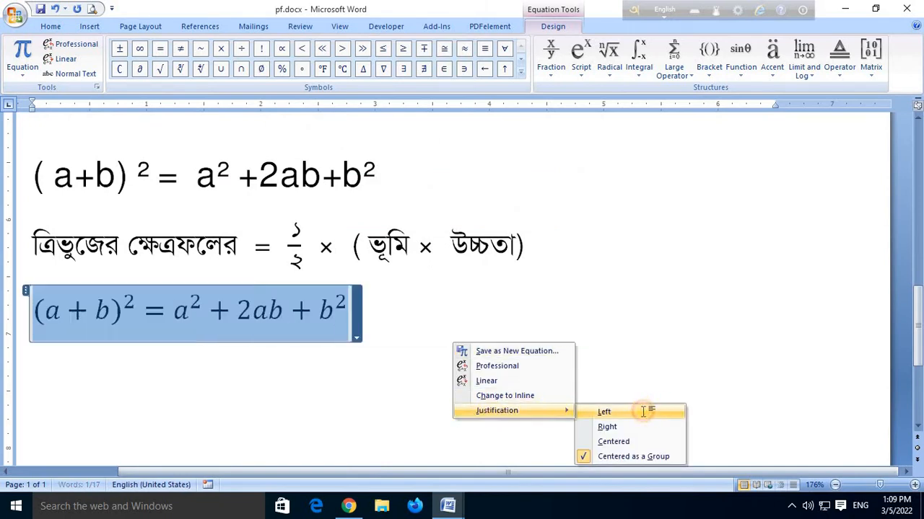
Try the Right and Centered justifications on the equation
left_click(355, 337)
mouse_move(282, 409)
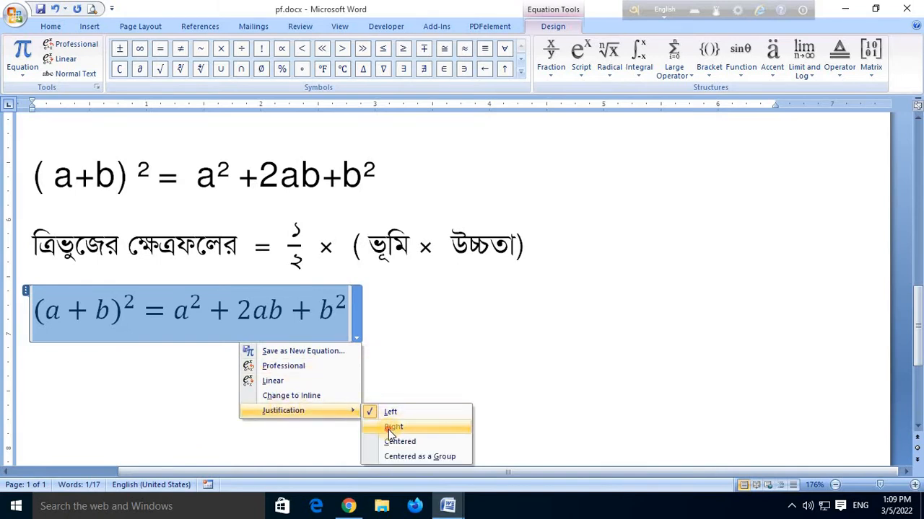
left_click(402, 426)
left_click(784, 337)
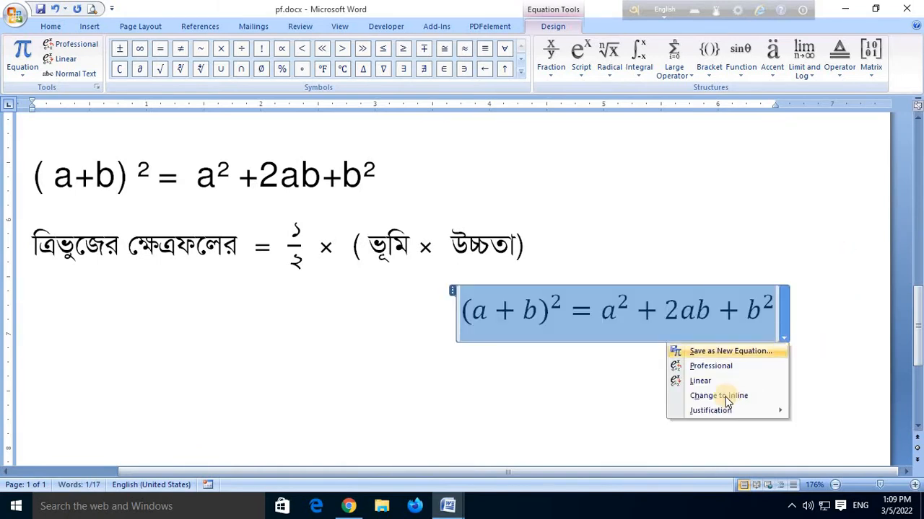
mouse_move(723, 411)
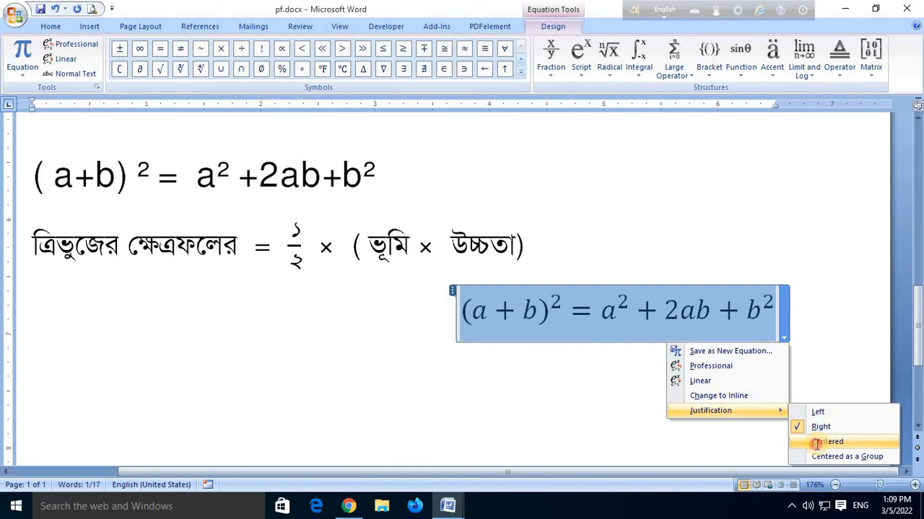
left_click(816, 442)
Set the equation's justification back to Left and deselect the equation
left_click(570, 337)
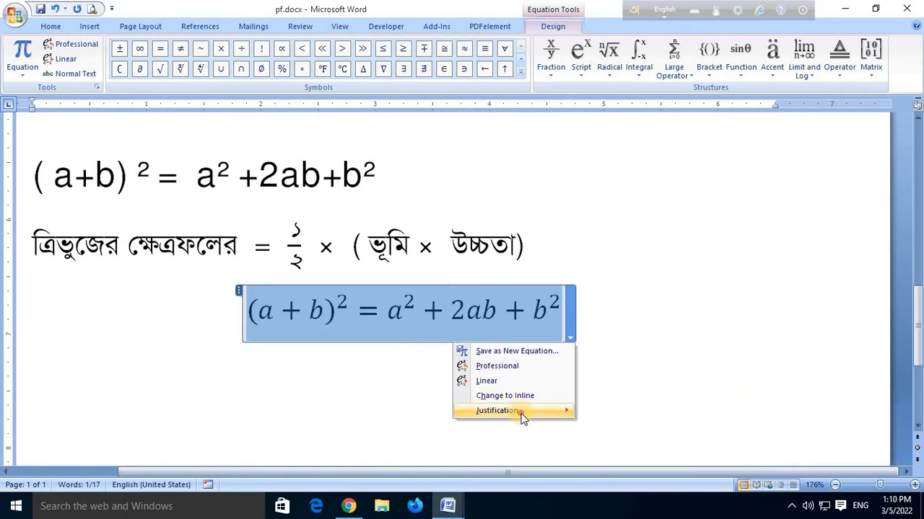
left_click(603, 409)
left_click(149, 272)
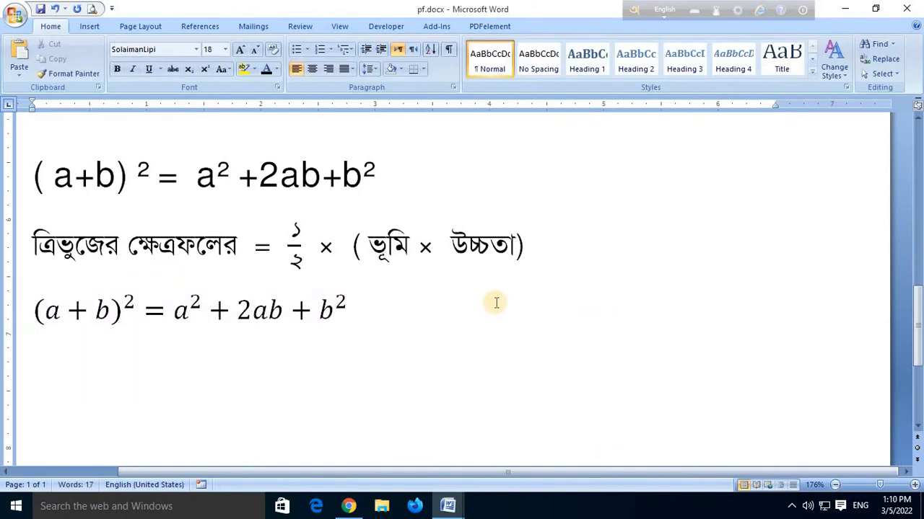
Add a new empty line below the (a+b)² equation made with the equation editor
scroll(452, 303, "down", 1)
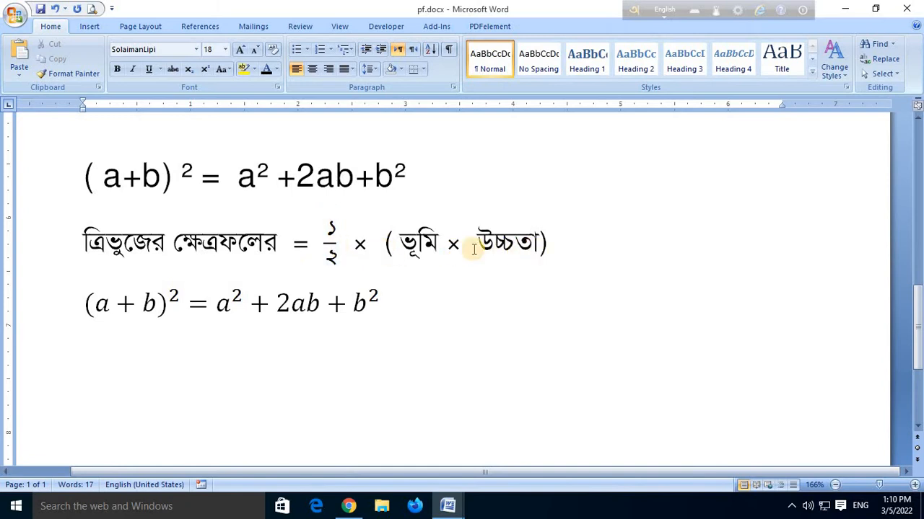
scroll(250, 206, "down", 1)
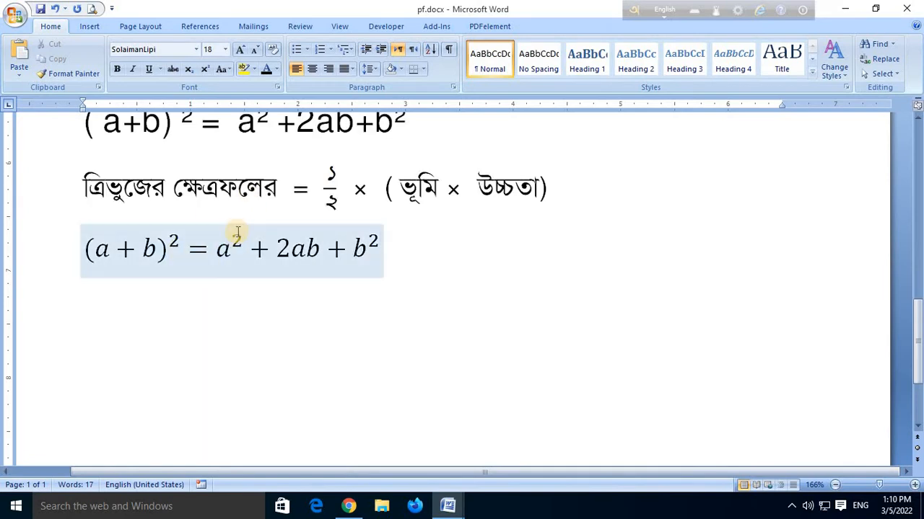
left_click(104, 330)
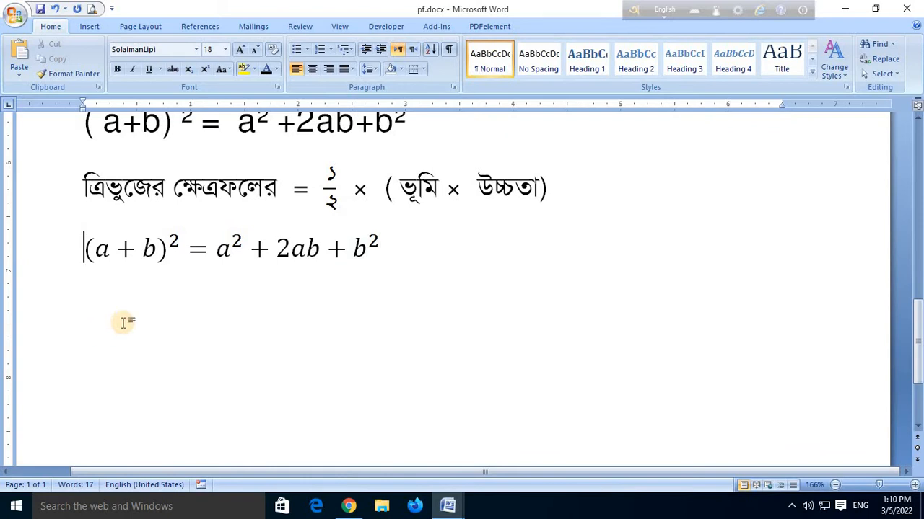
left_click(444, 246)
key("Return")
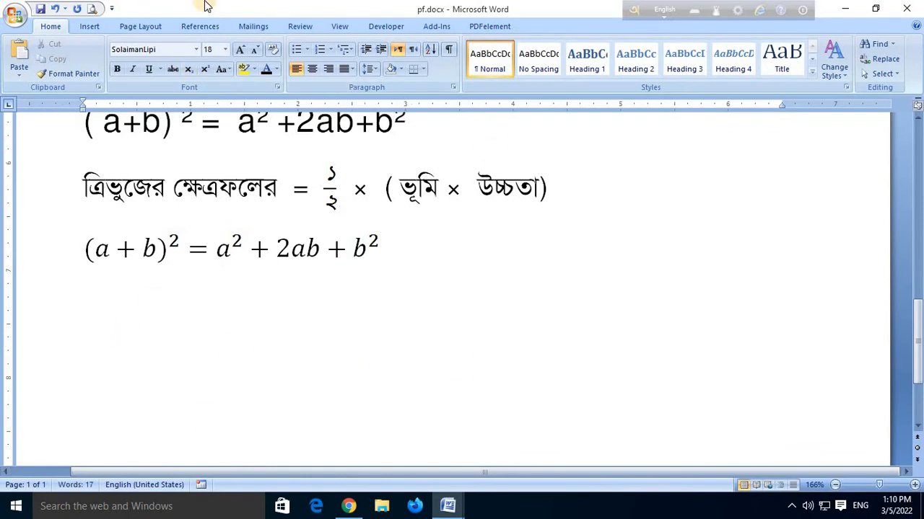
left_click(84, 29)
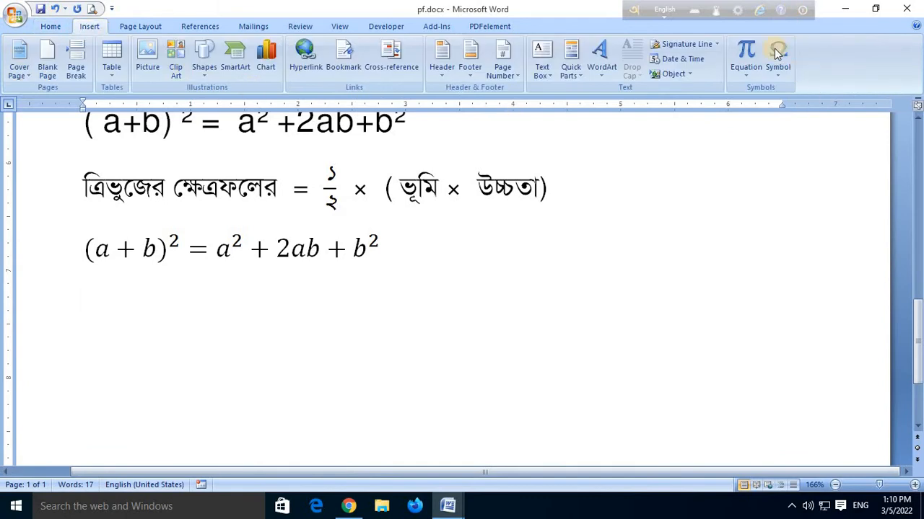
left_click(746, 72)
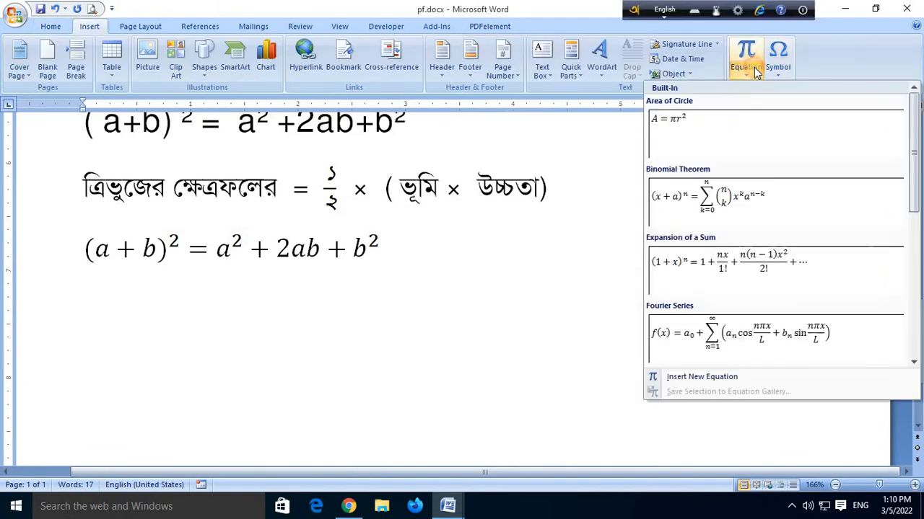
left_click(691, 378)
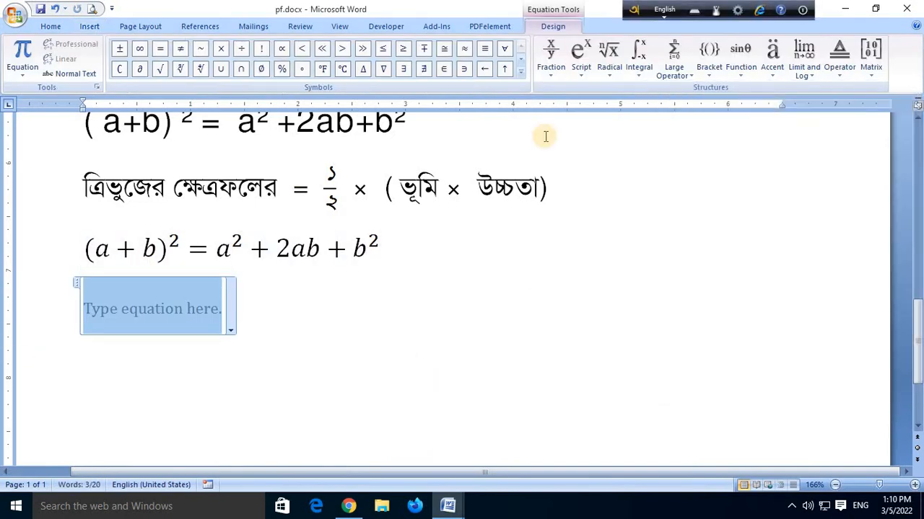
scroll(138, 227, "up", 1)
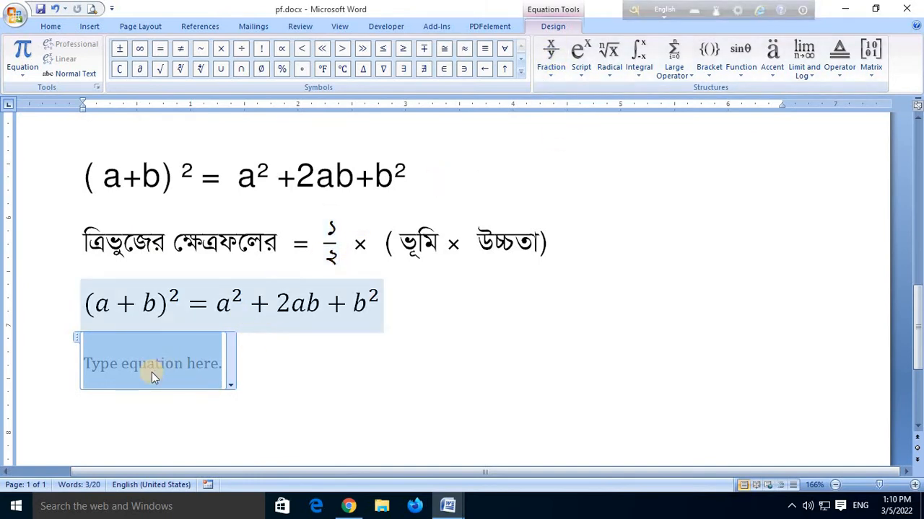
left_click(75, 335)
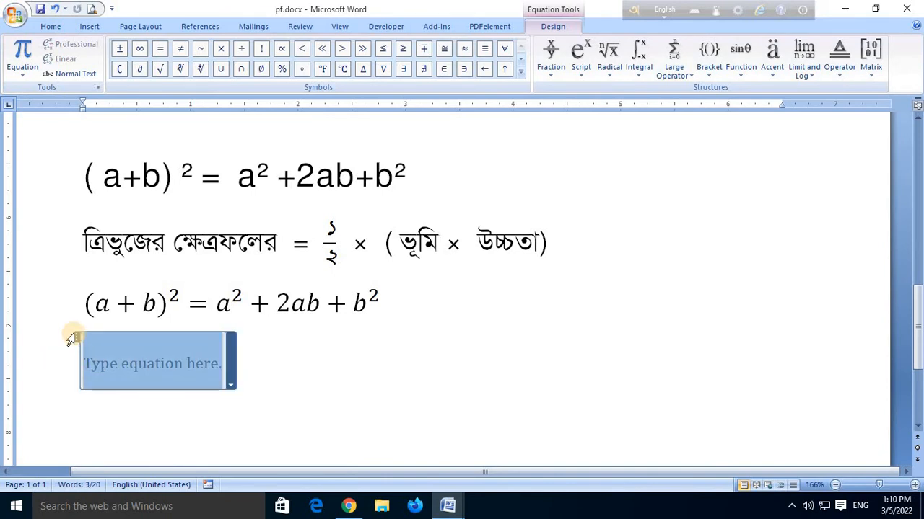
key("Delete")
Copy the text "ত্রিভুজের ক্ষেত্রফলের =" from the triangle area formula onto the empty line below the (a+b)² equation
left_click_drag(84, 238, 280, 239)
key("ctrl+c")
left_click(187, 346)
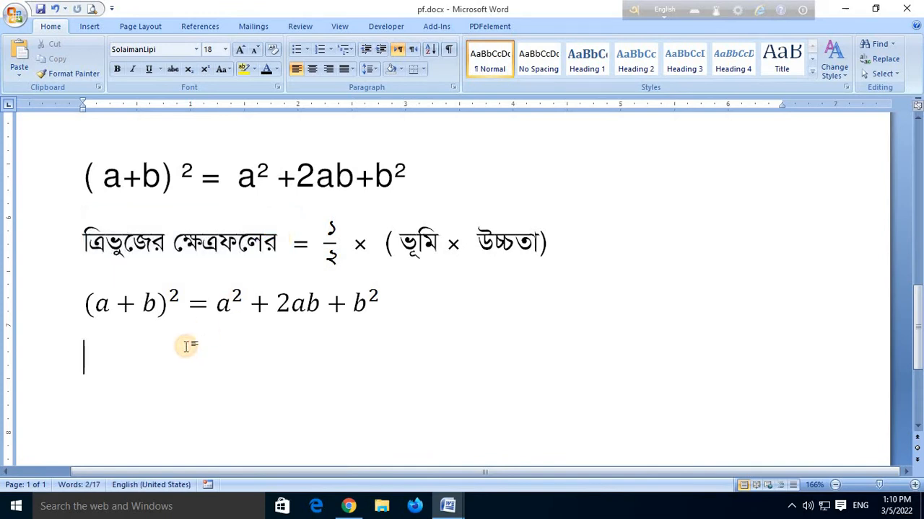
key("ctrl+v")
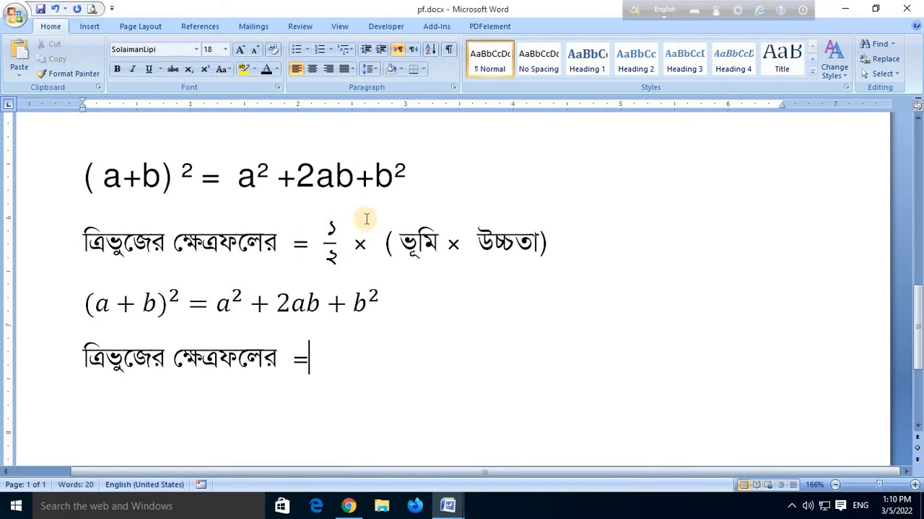
Insert a new equation after the copied "ত্রিভুজের ক্ষেত্রফলের =" and add an empty stacked fraction to it
left_click(83, 28)
left_click(747, 69)
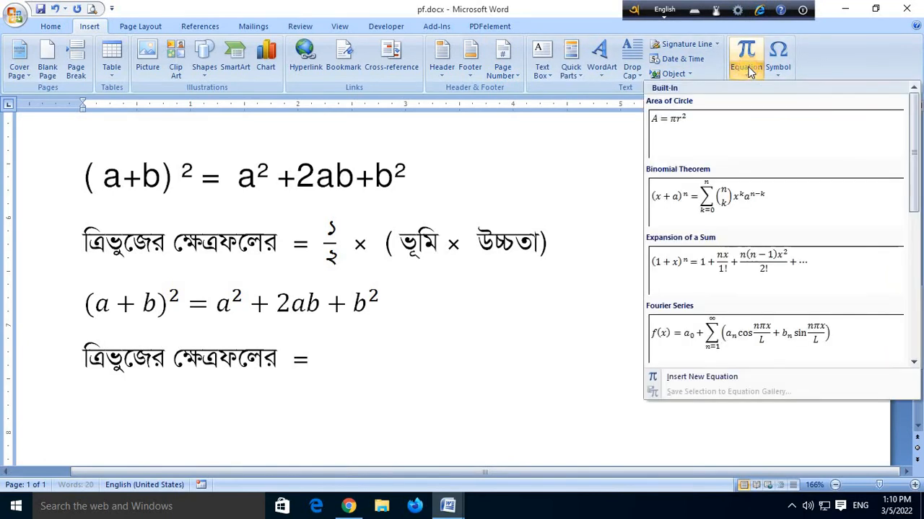
left_click(706, 377)
left_click(551, 54)
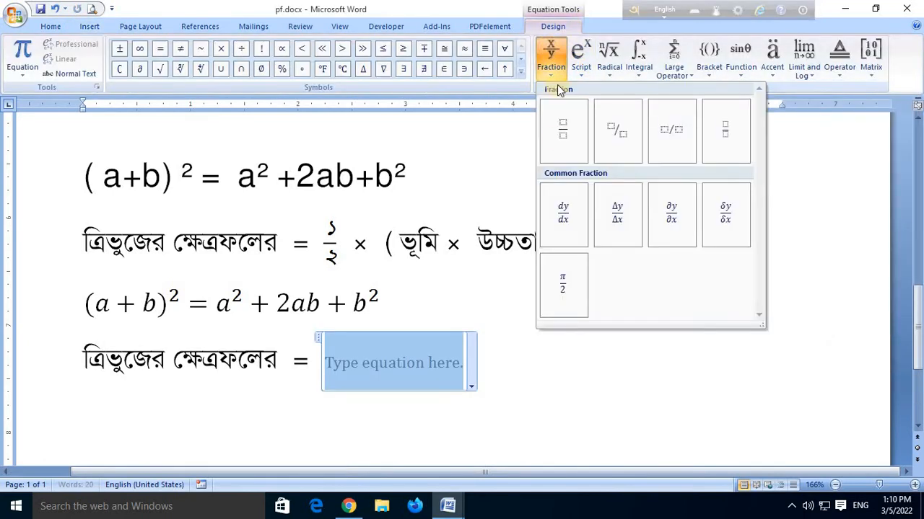
left_click(563, 131)
left_click(336, 354)
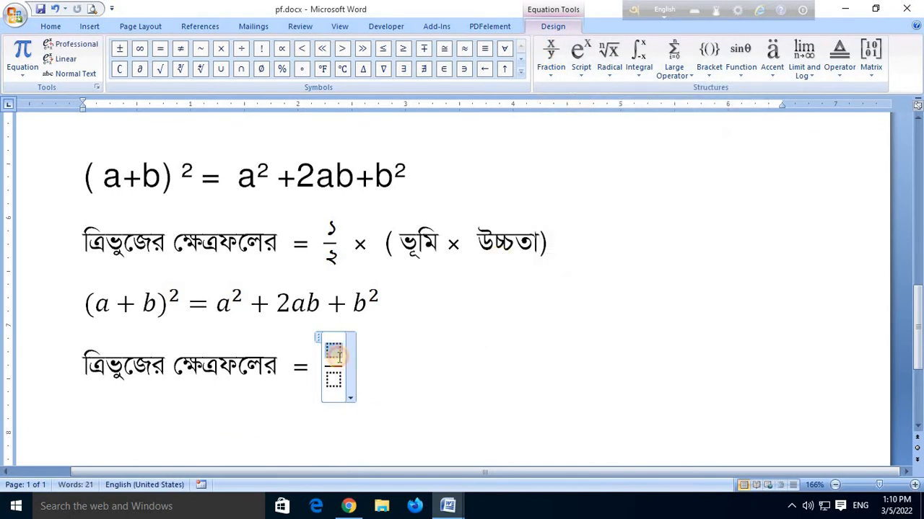
Fill the stacked fraction with the Bengali digits ১ as numerator and ২ as denominator
type("1")
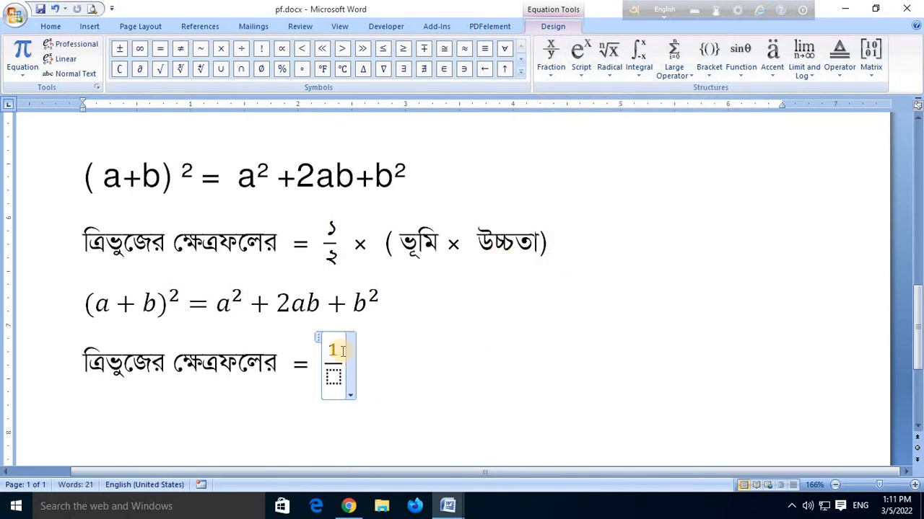
key("BackSpace")
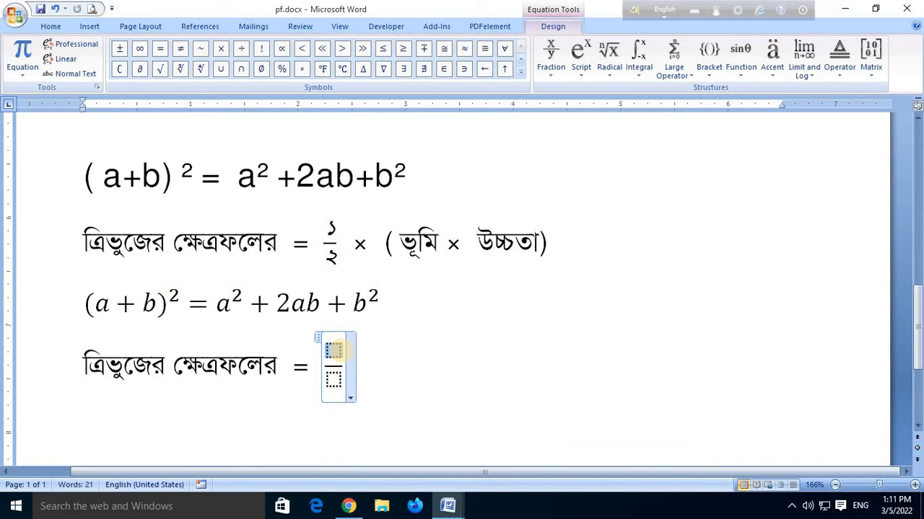
type("১")
left_click(334, 383)
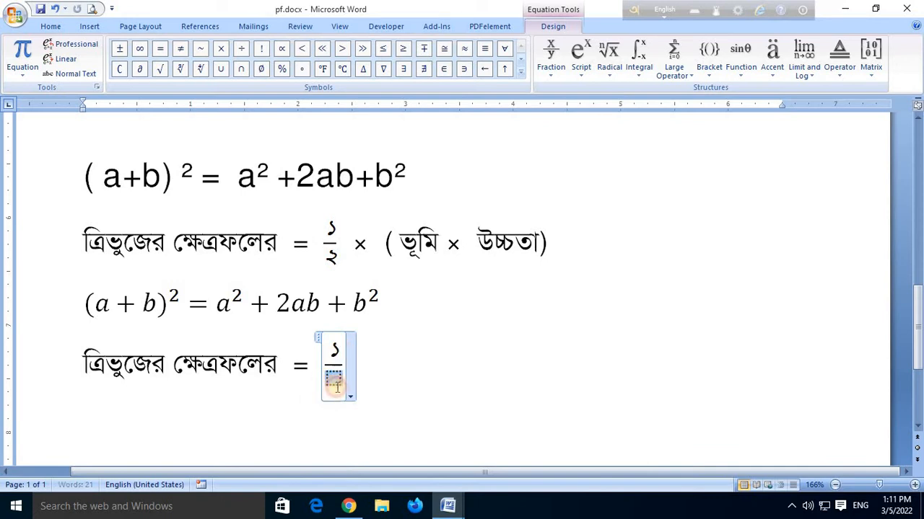
type("২")
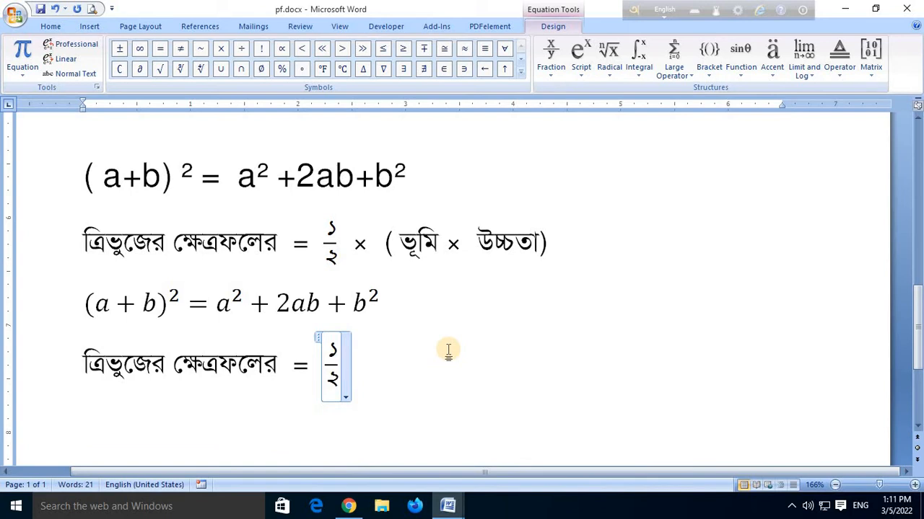
Insert the multiplication sign × from the symbol set after the ১/২ fraction
type("*")
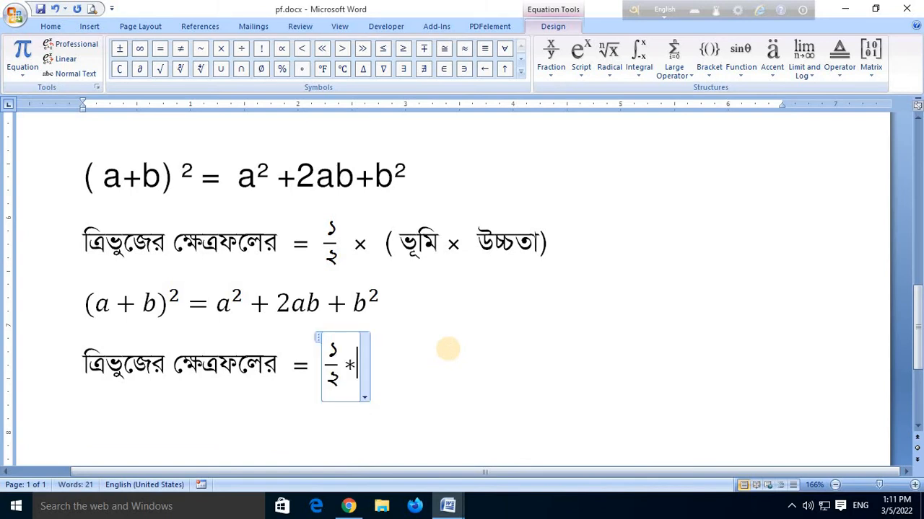
key("BackSpace")
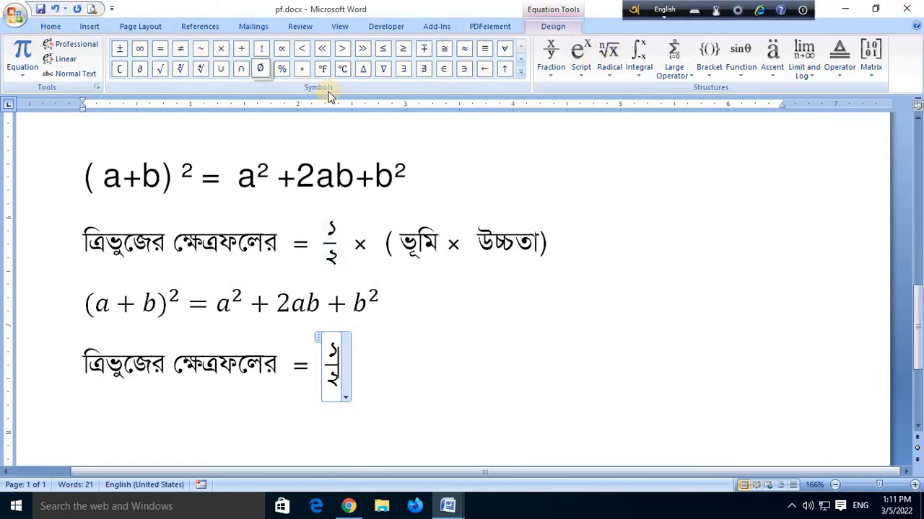
left_click(94, 29)
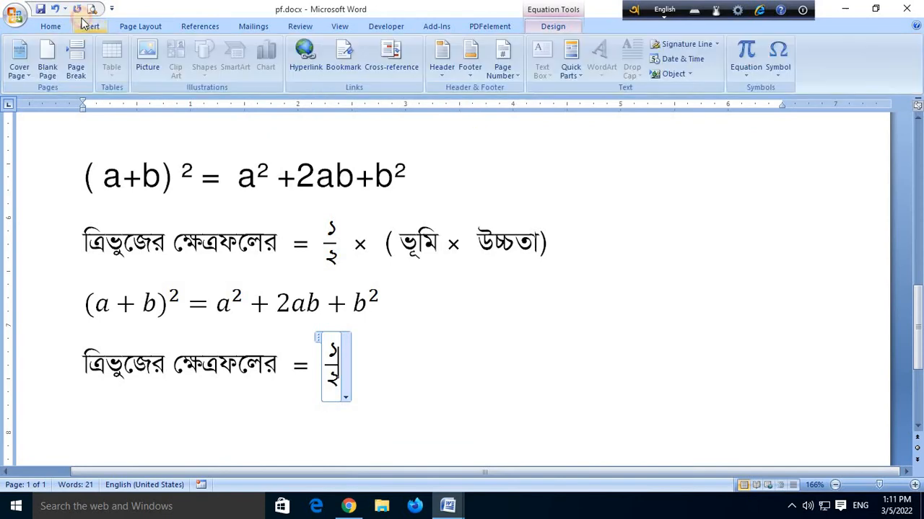
left_click(781, 71)
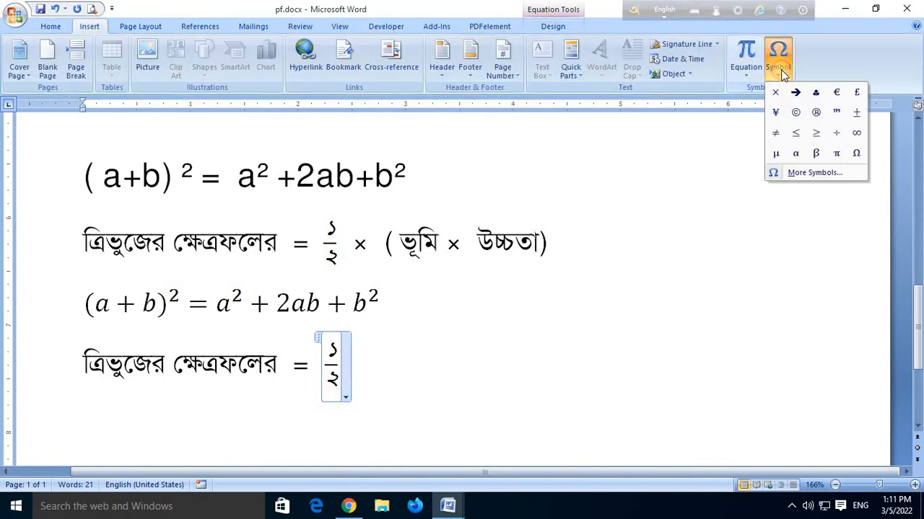
left_click(816, 176)
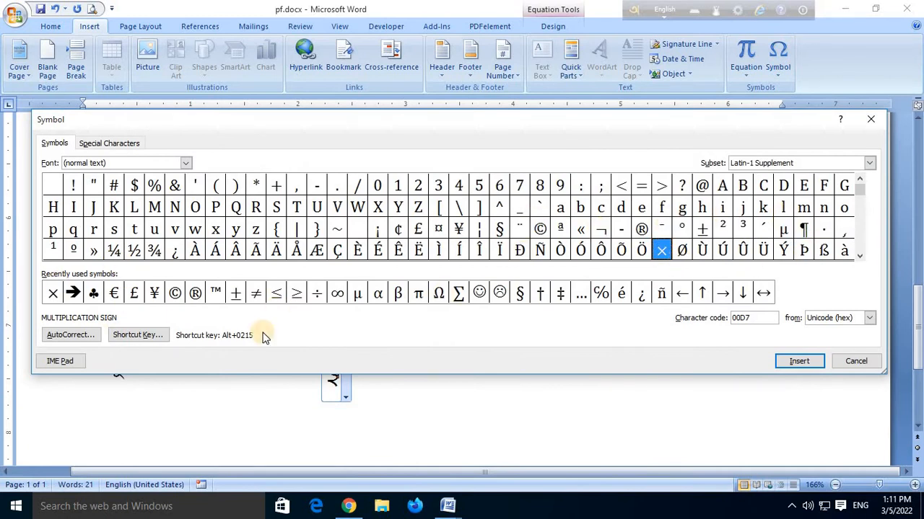
left_click(52, 295)
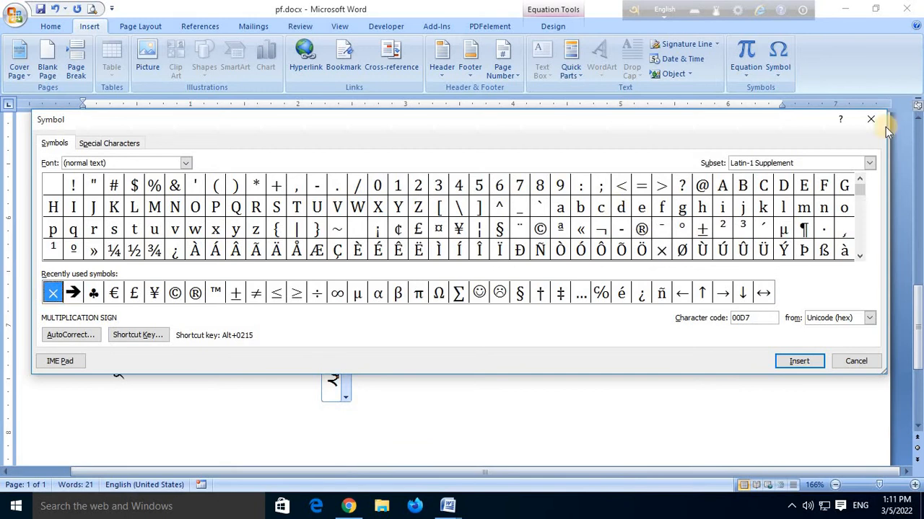
left_click(798, 362)
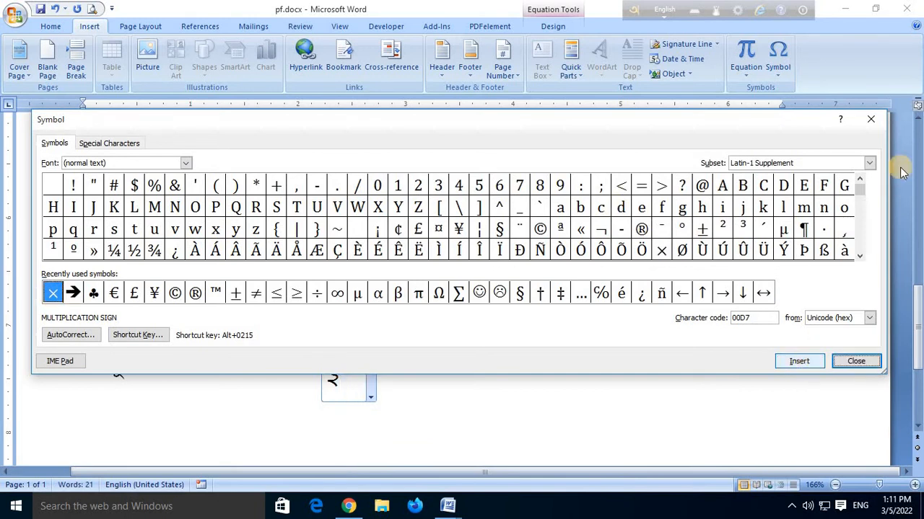
left_click(859, 361)
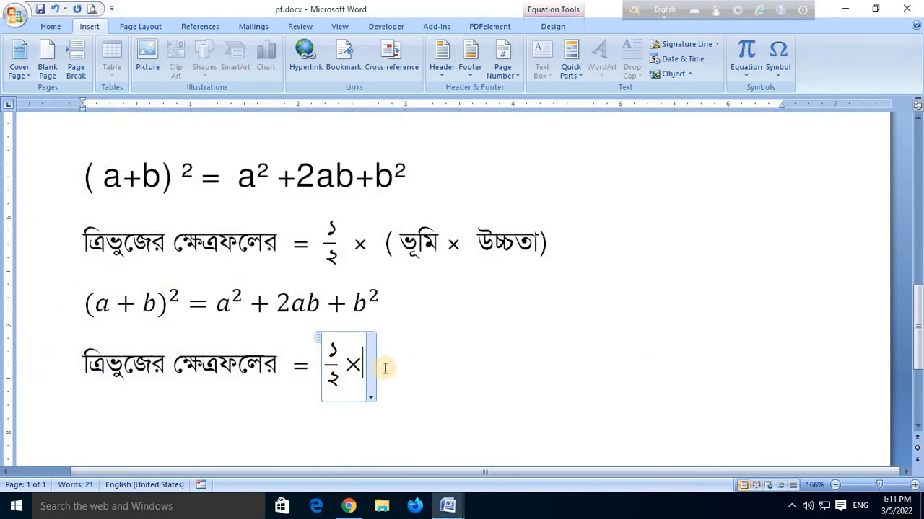
Enter an opening parenthesis and the word ভূমি after the multiplication sign in the equation
type("(")
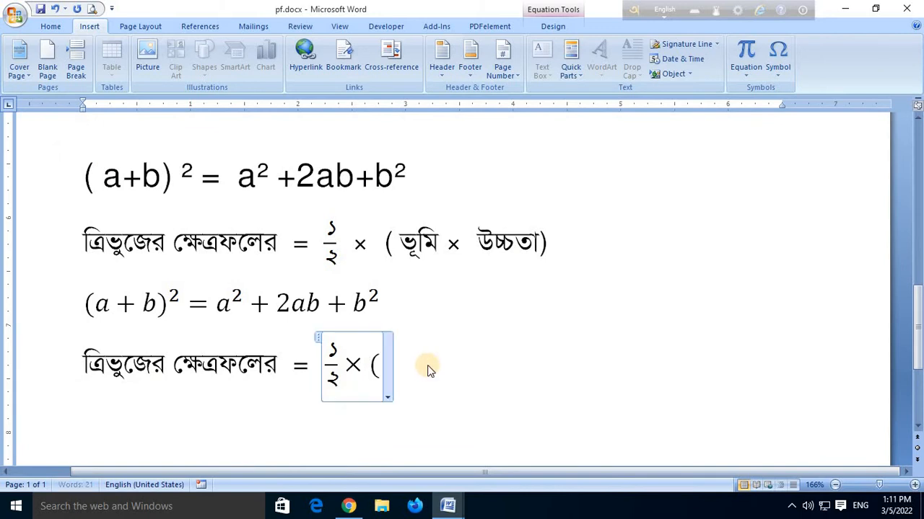
type("ভ")
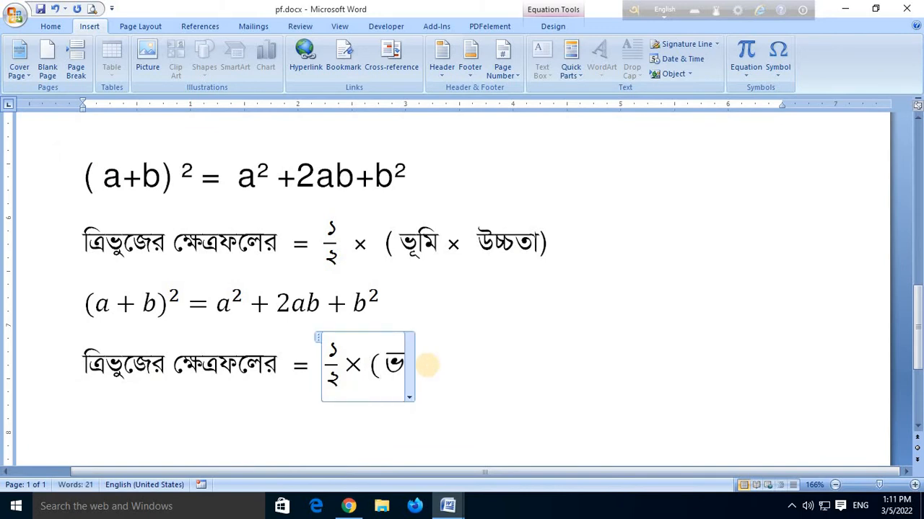
key("BackSpace")
key("BackSpace")
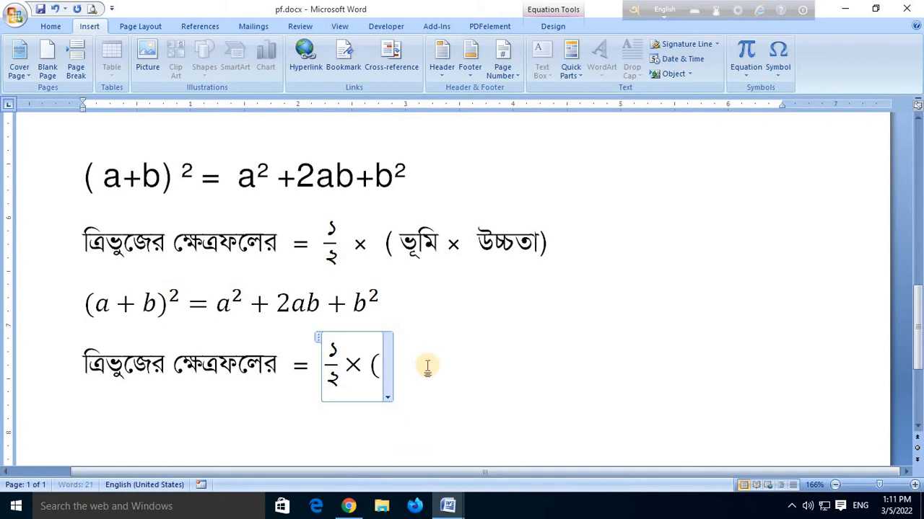
type("ভি")
key("BackSpace")
key("BackSpace")
type("ভ")
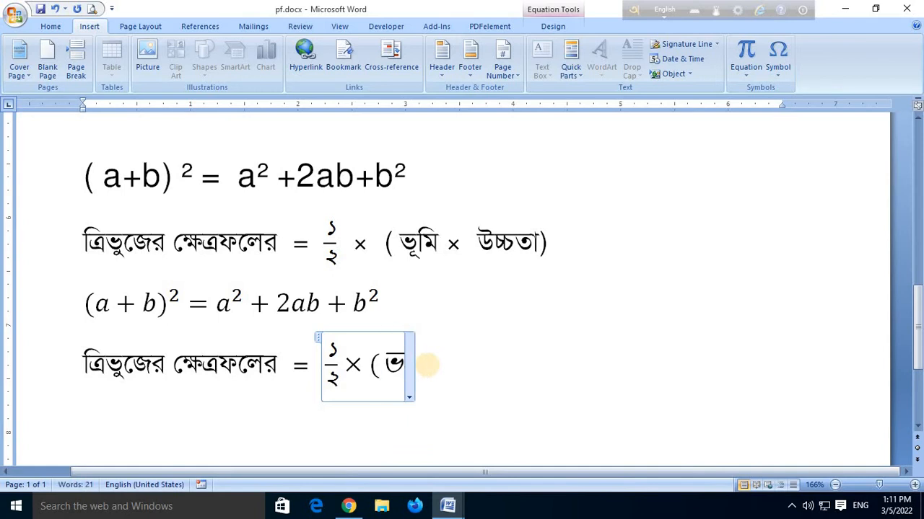
type("ূমি")
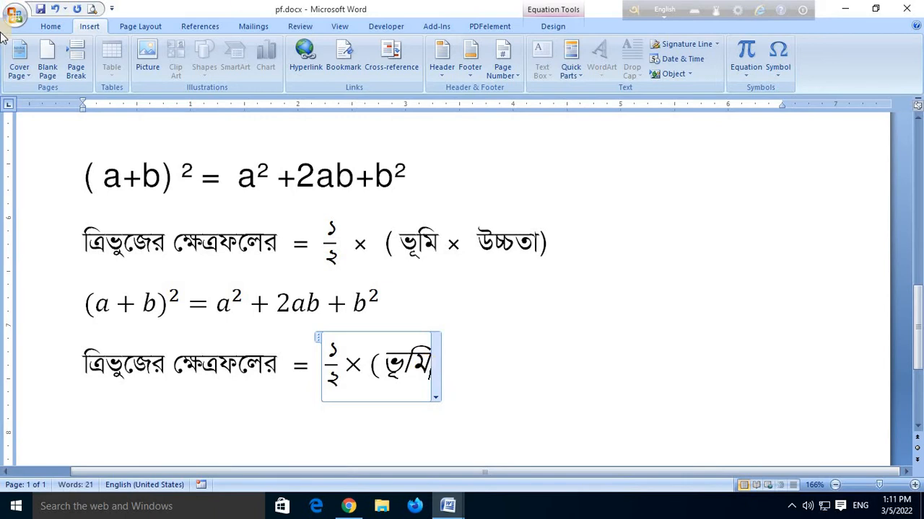
Insert a second multiplication sign × after ভূমি inside the parenthesis
left_click(784, 64)
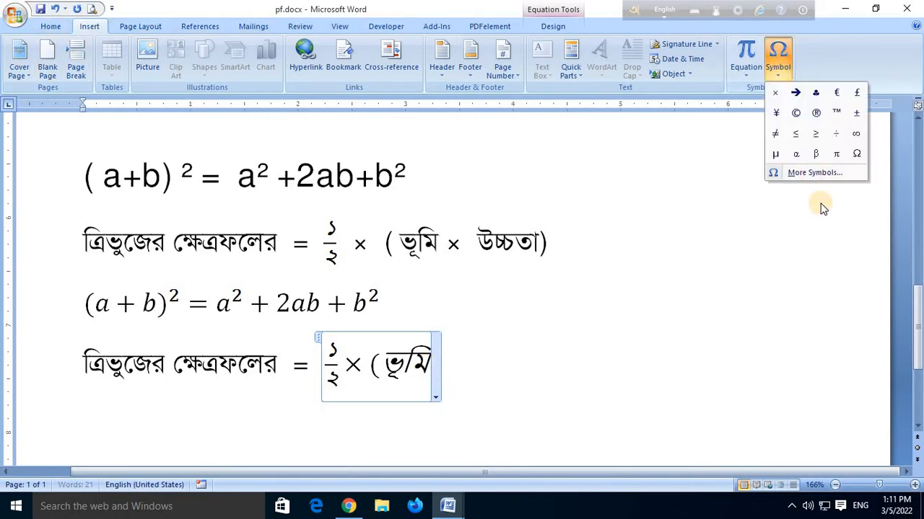
left_click(815, 172)
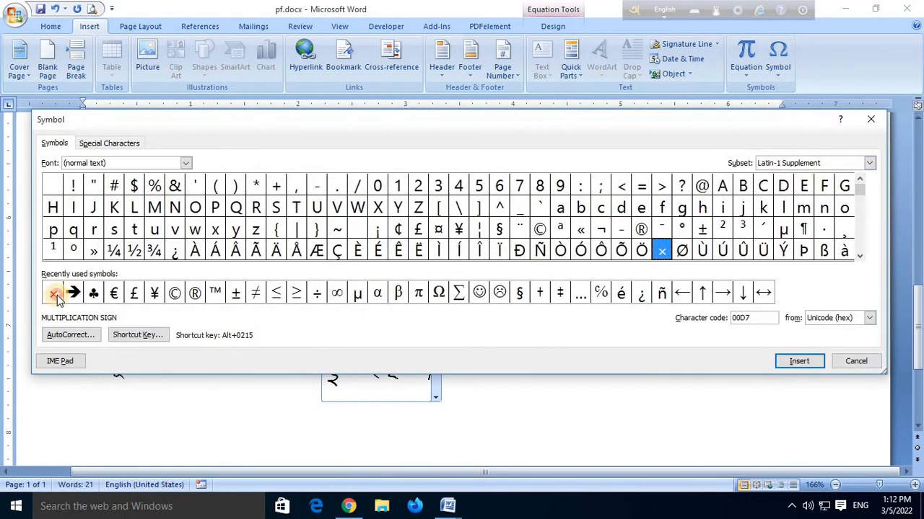
left_click(57, 296)
left_click(807, 363)
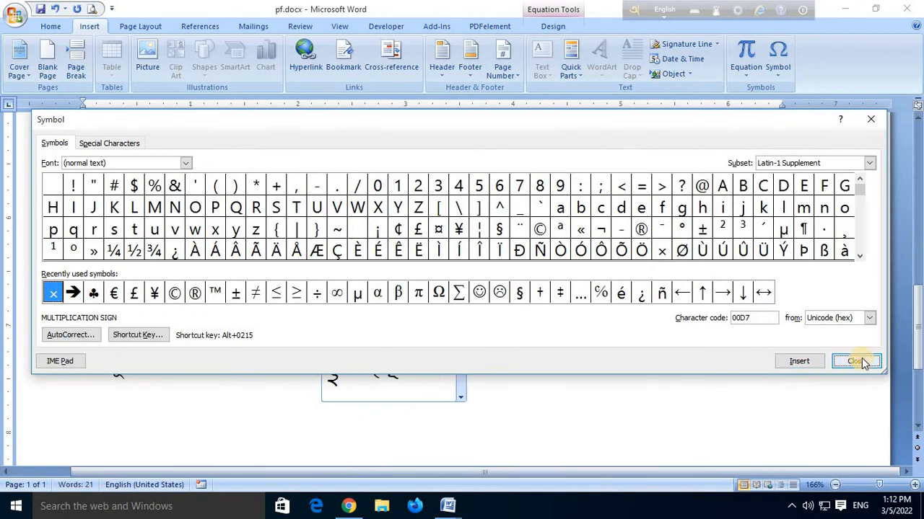
left_click(856, 363)
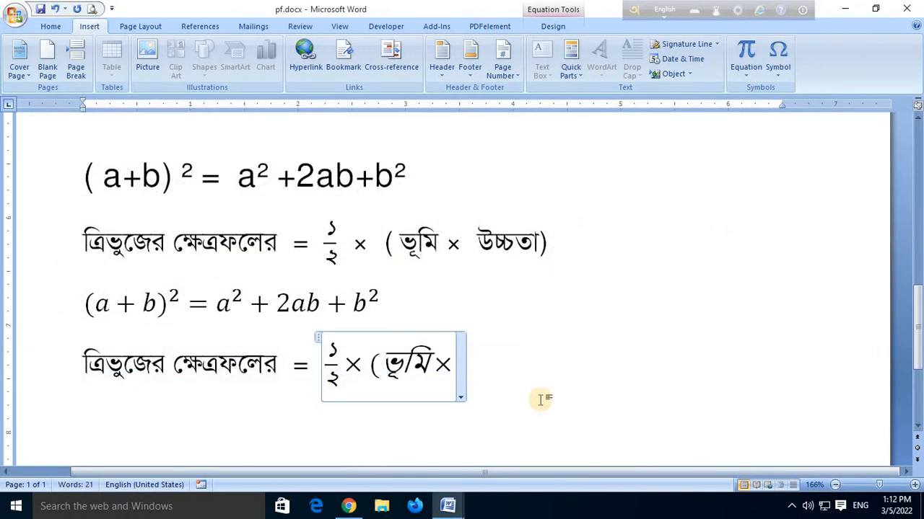
Complete the equation after the second × with the word উচ্চতা and a closing parenthesis
key("BackSpace")
type("িউ")
key("BackSpace")
key("BackSpace")
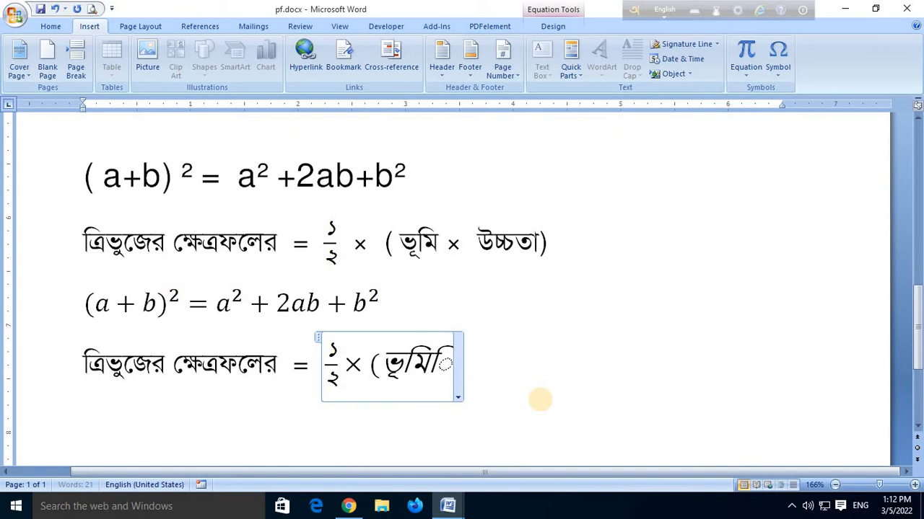
type("×")
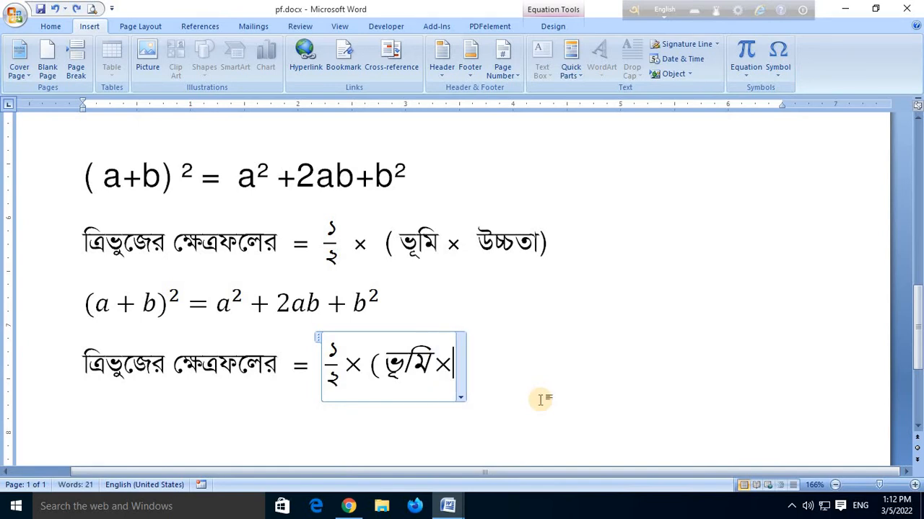
type("্")
key("BackSpace")
type("উ")
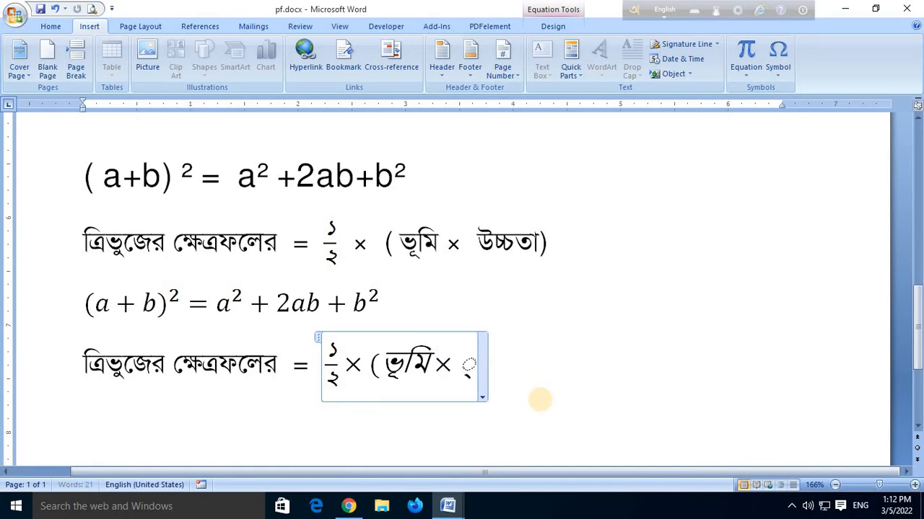
type("চ্চতা")
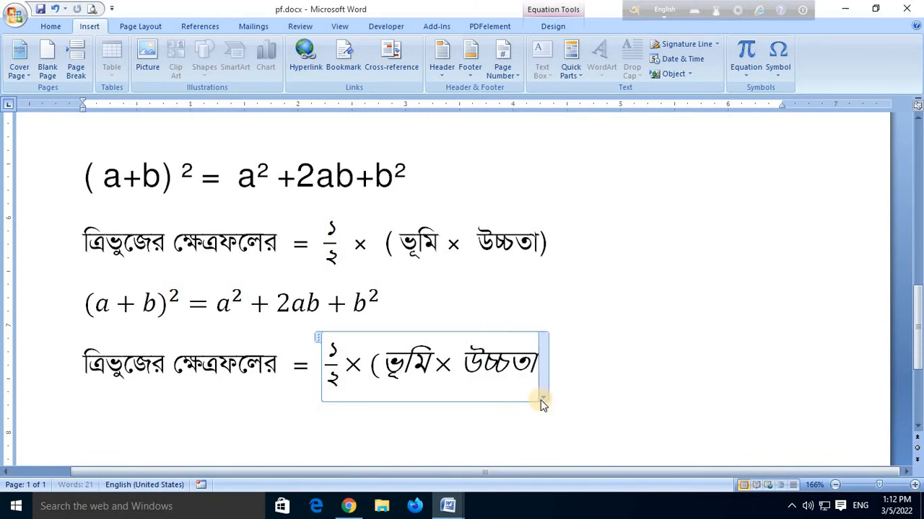
type(")")
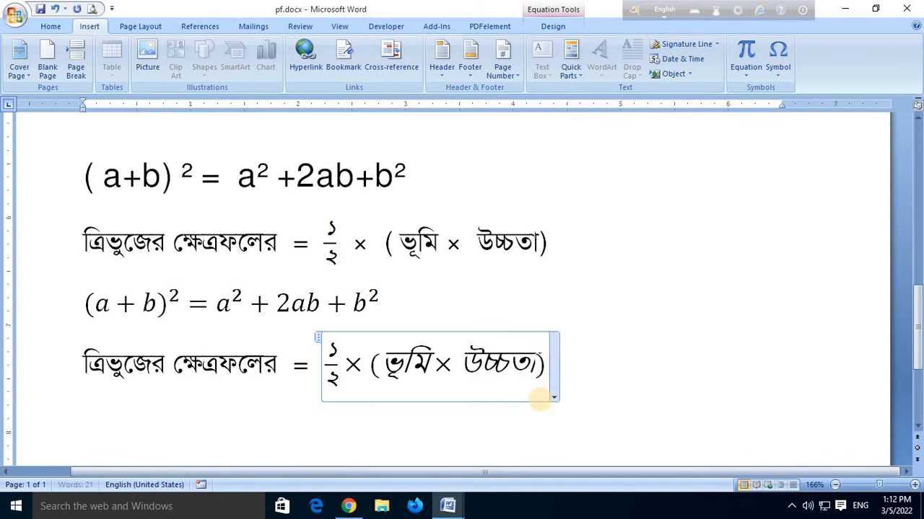
Convert the ১/২ × (ভূমি × উচ্চতা) equation to Professional format and leave the equation
left_click(556, 398)
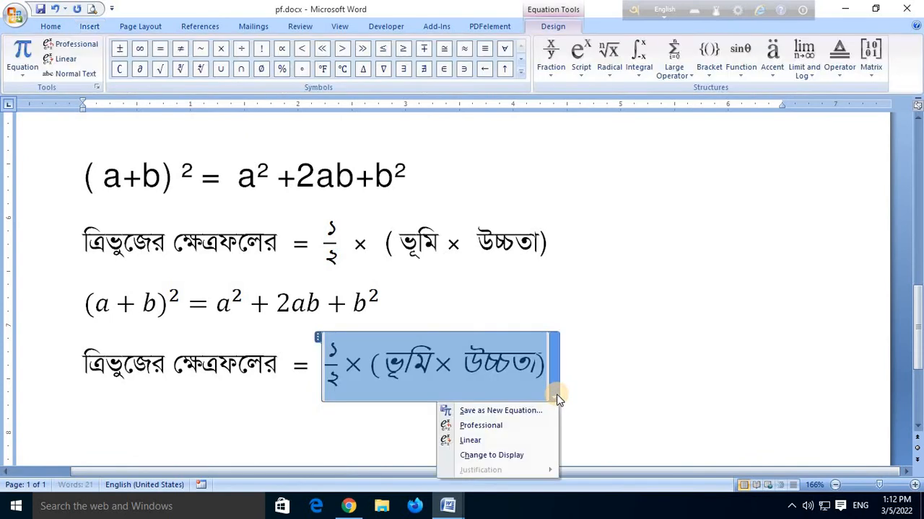
left_click(539, 431)
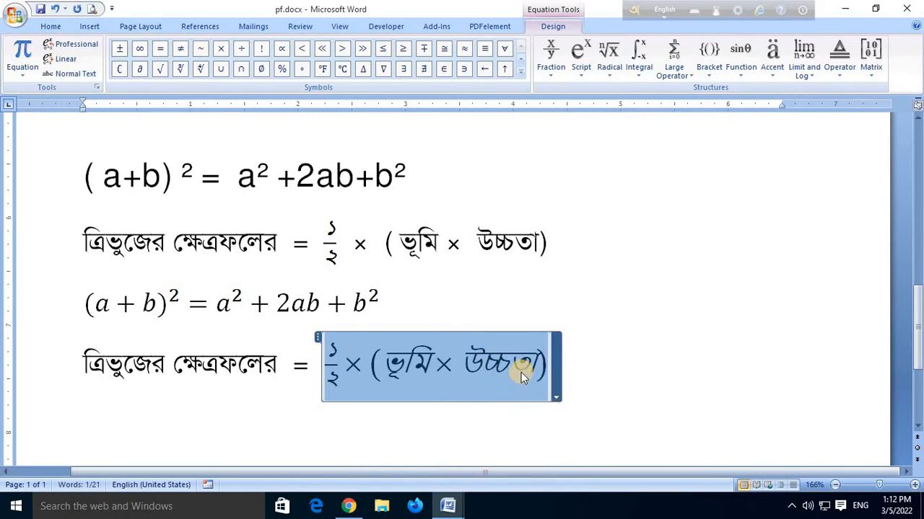
left_click(605, 366)
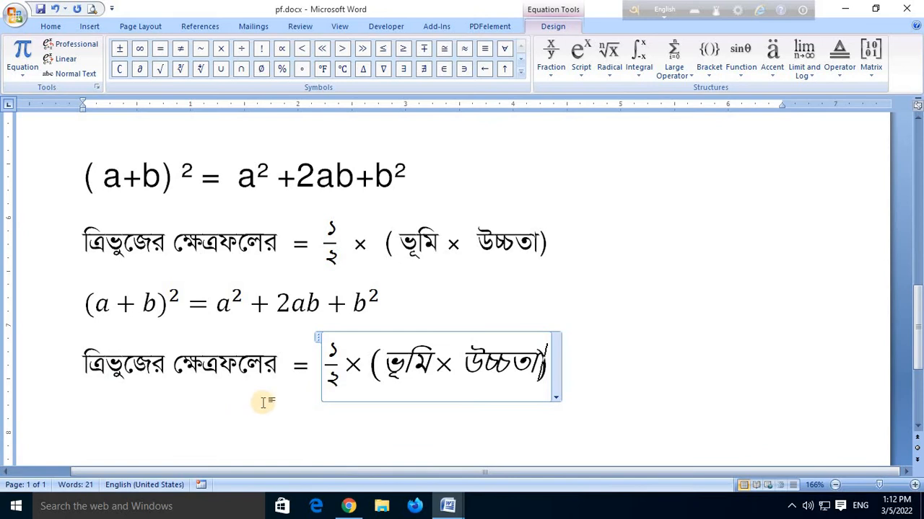
left_click(658, 310)
scroll(464, 221, "down", 4)
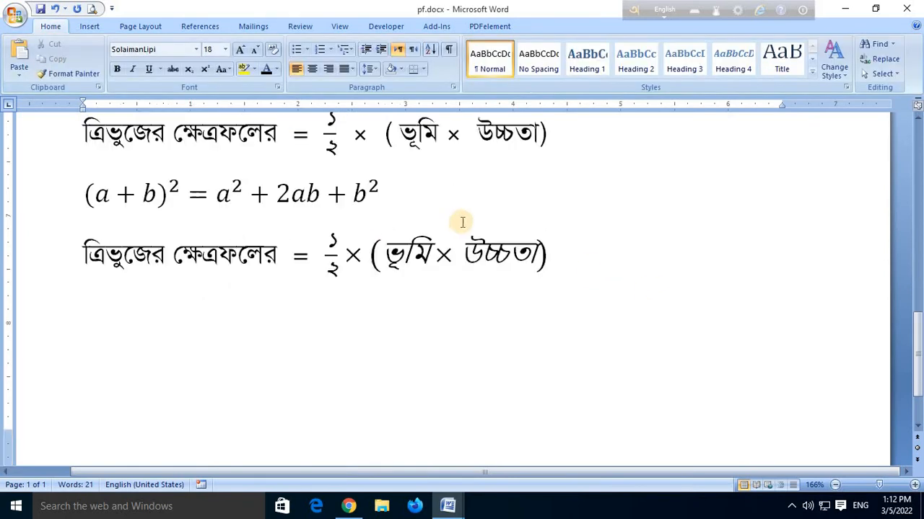
scroll(513, 360, "up", 3)
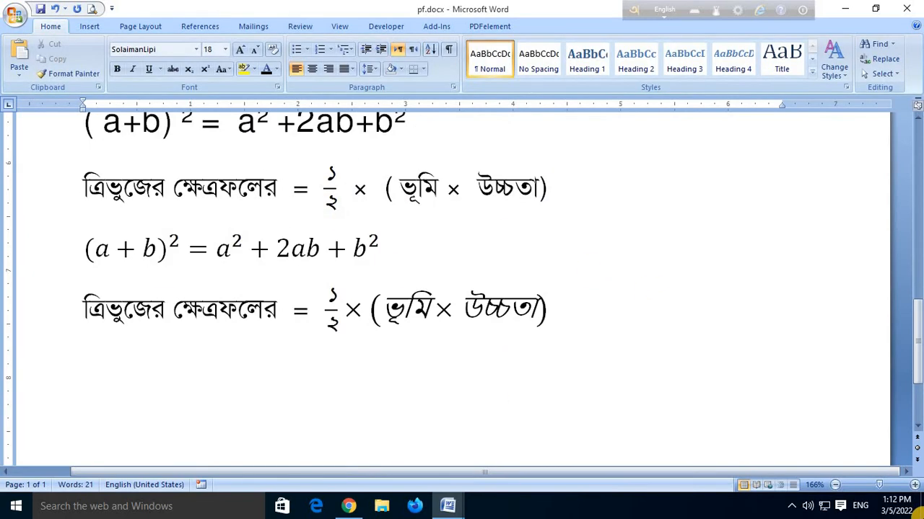
left_click(87, 29)
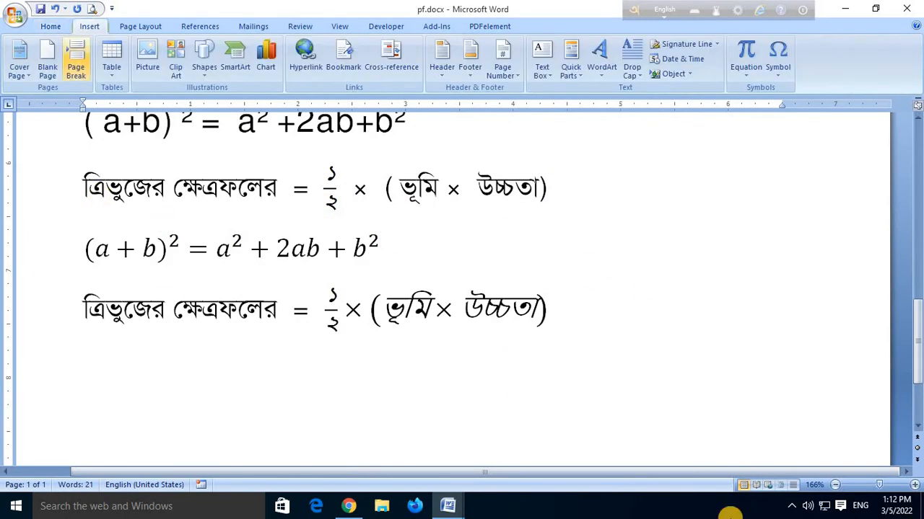
left_click(756, 70)
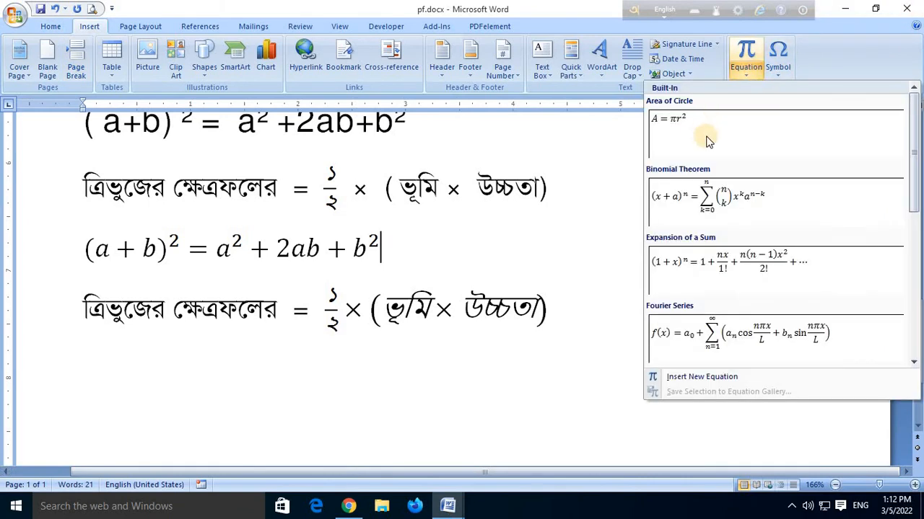
left_click(705, 383)
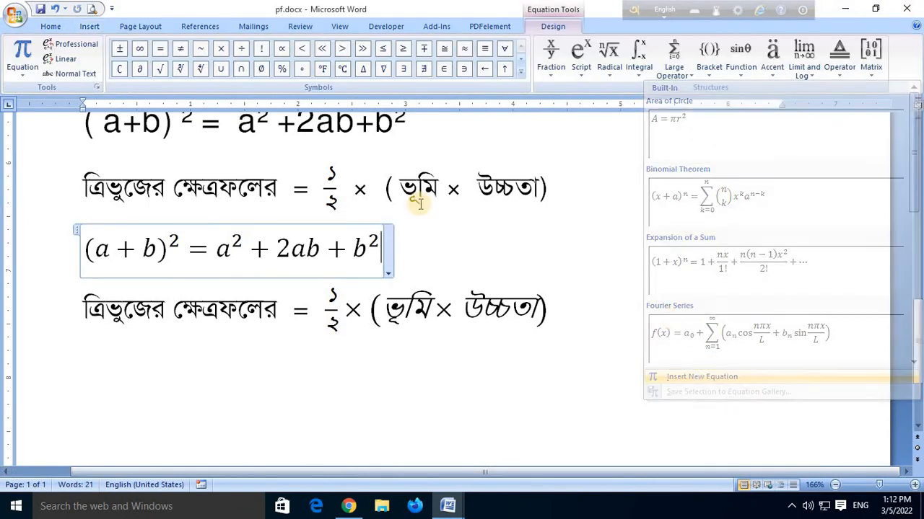
Insert a new blank equation below the last triangle area formula
left_click(471, 402)
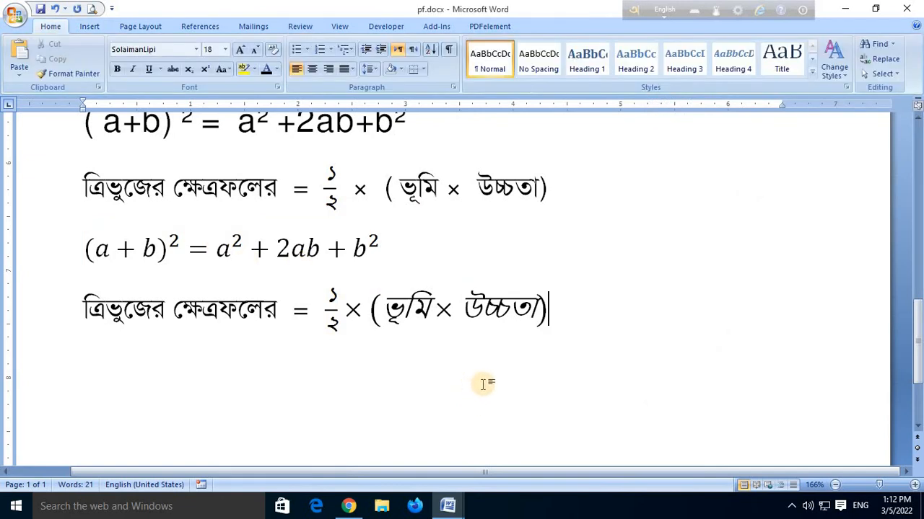
left_click(90, 27)
left_click(750, 68)
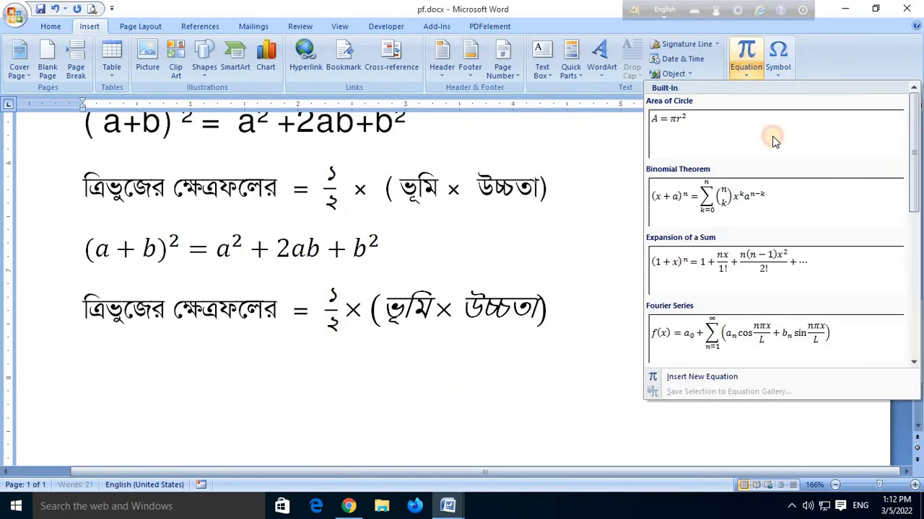
left_click(708, 374)
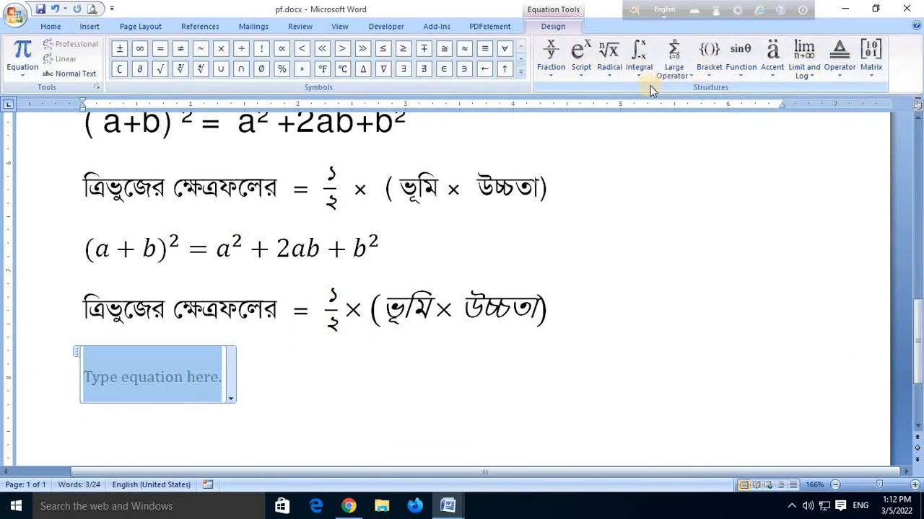
Examine the available equation structures, from fractions, scripts, radicals and integrals through brackets and accents to operators and matrices
left_click(550, 78)
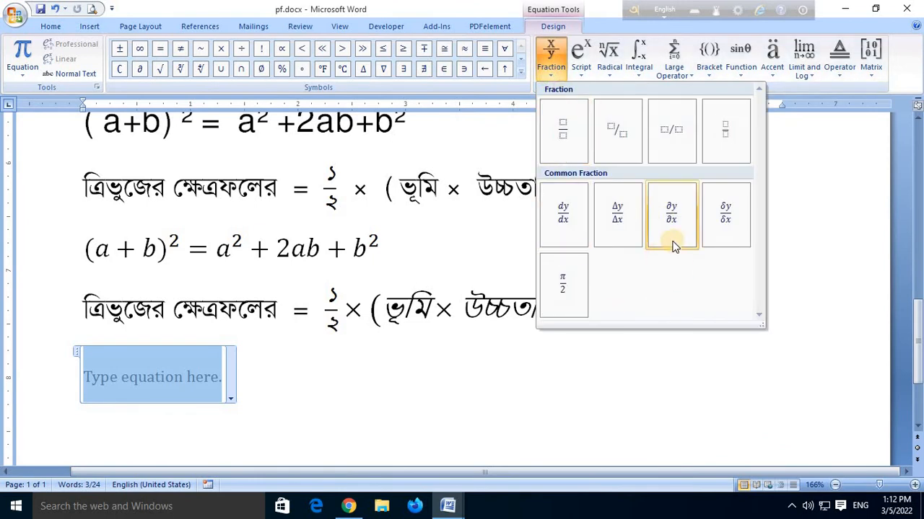
left_click(585, 75)
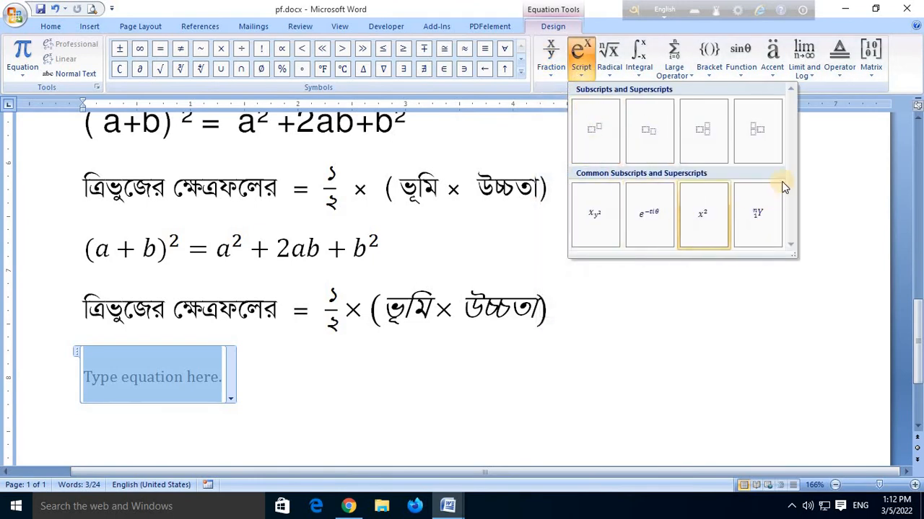
left_click(614, 80)
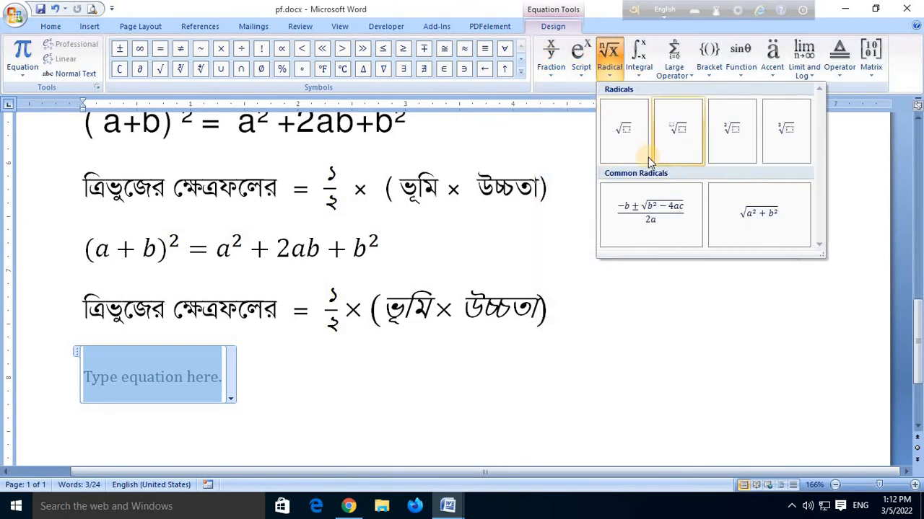
left_click(641, 73)
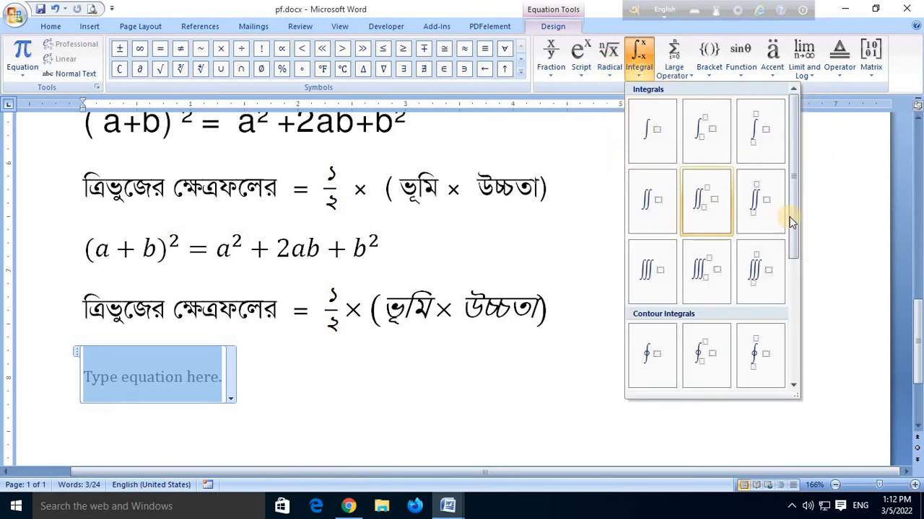
left_click(675, 70)
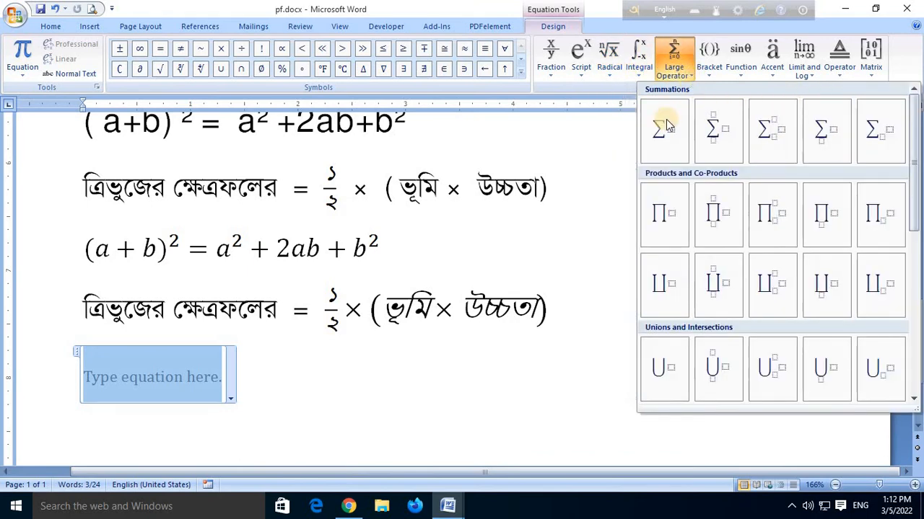
left_click(716, 73)
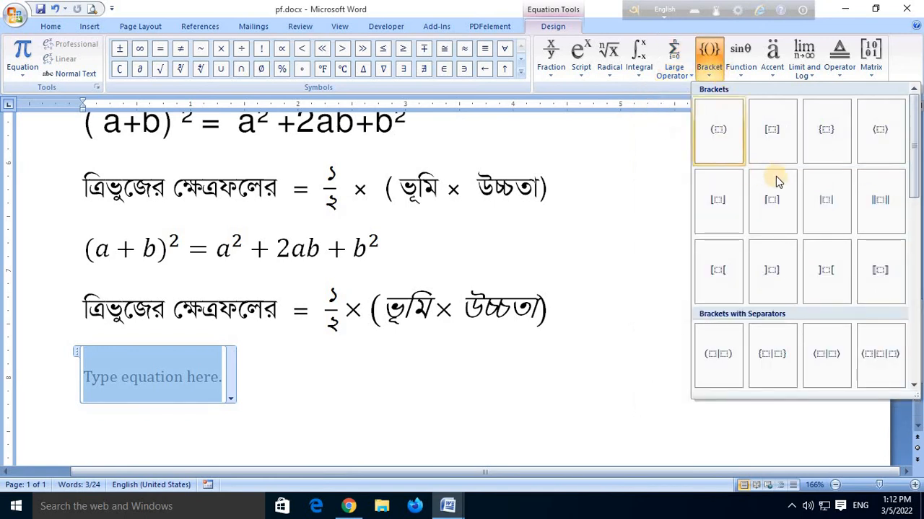
left_click(740, 74)
left_click(772, 79)
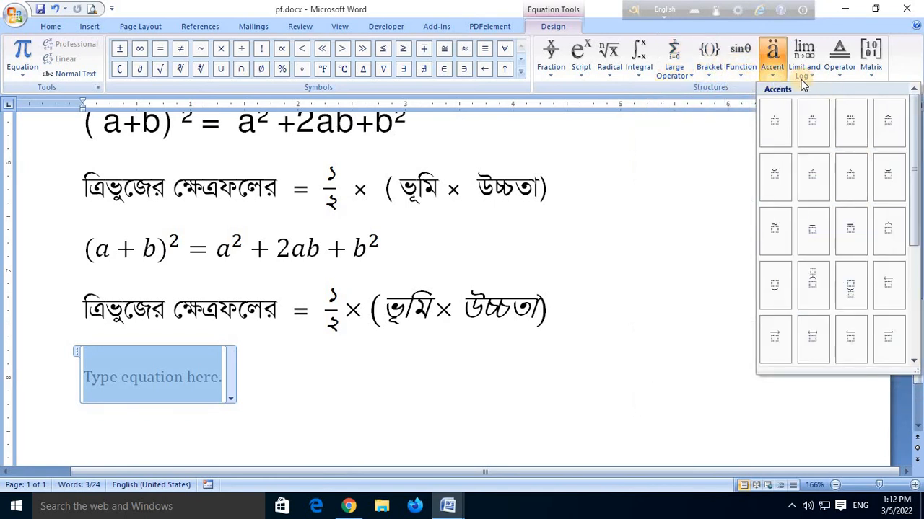
left_click(813, 78)
left_click(846, 77)
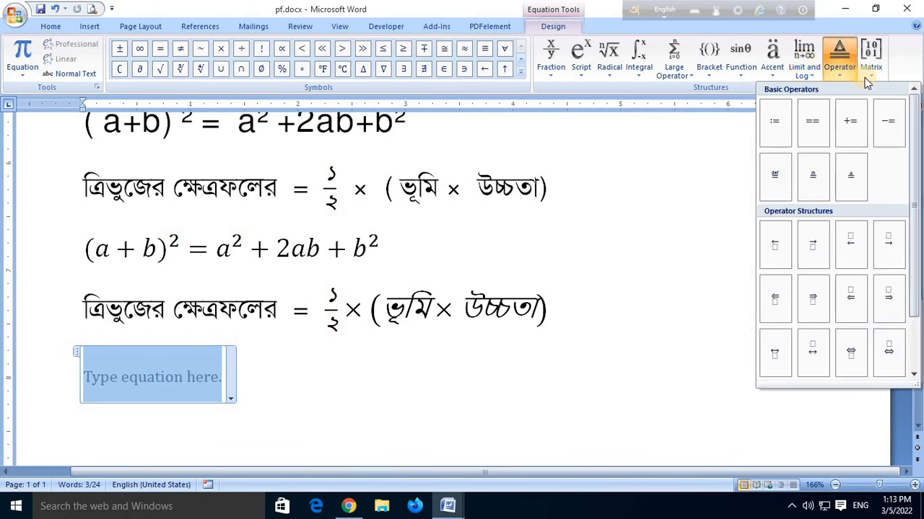
left_click(868, 77)
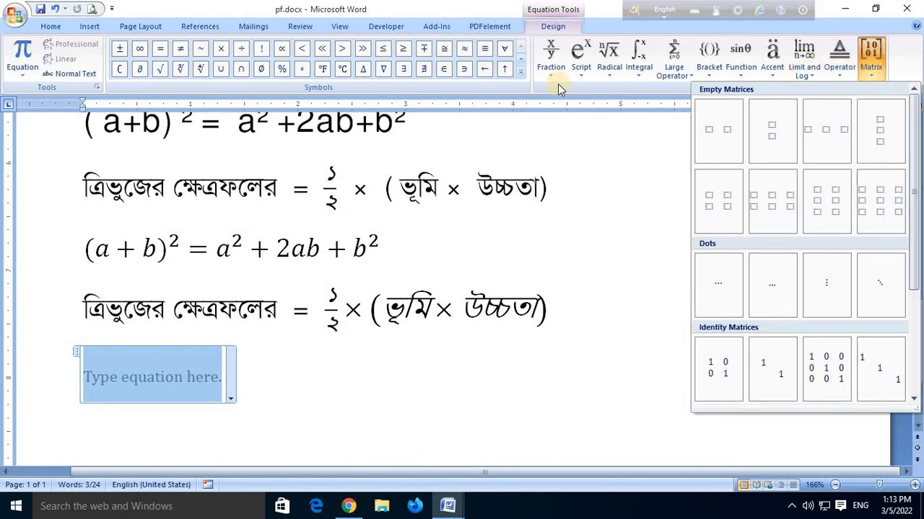
left_click(534, 93)
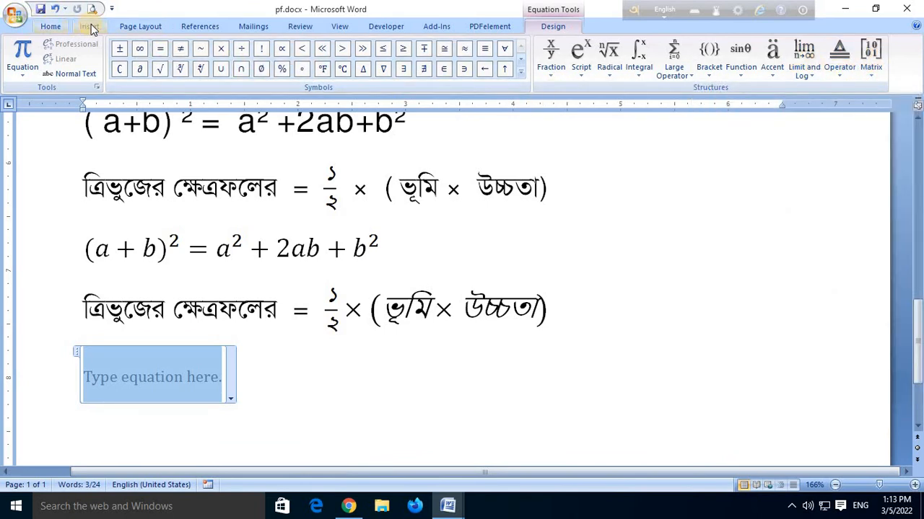
Insert the Copyright special character © at the end of the first triangle area formula line
left_click(676, 209)
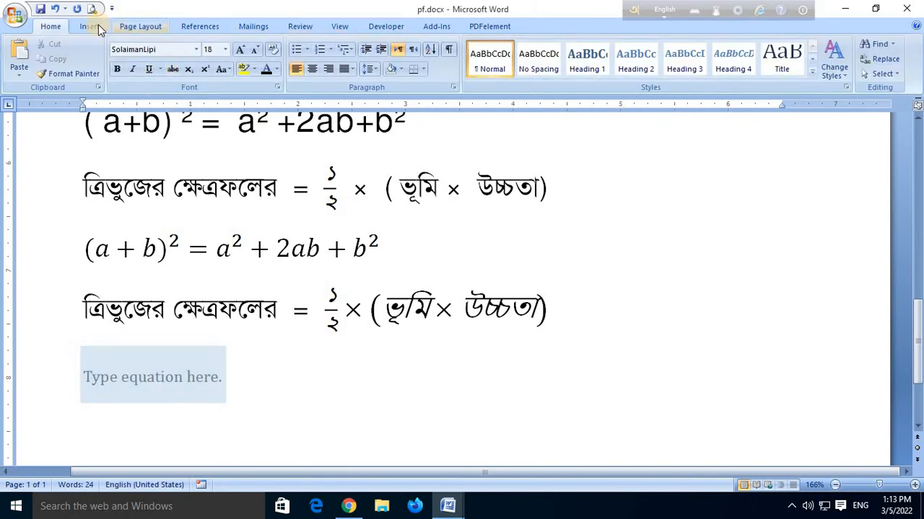
left_click(96, 26)
left_click(777, 77)
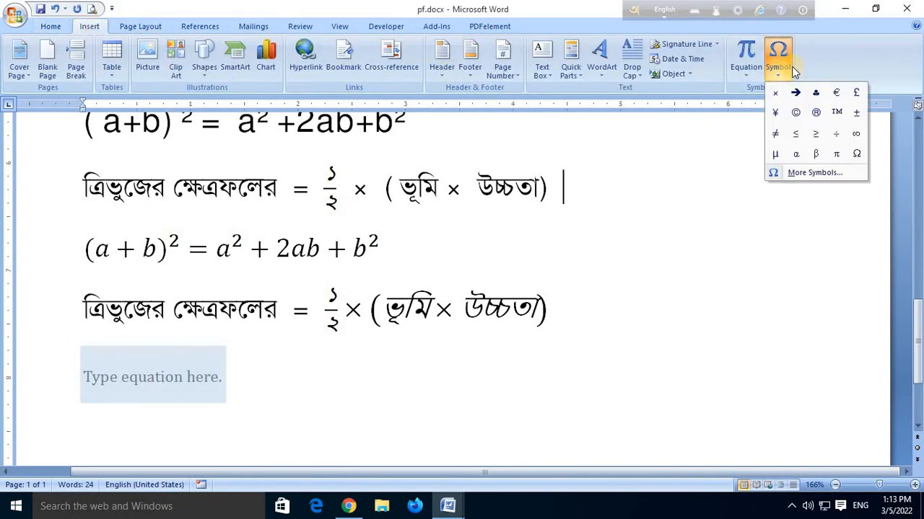
left_click(813, 174)
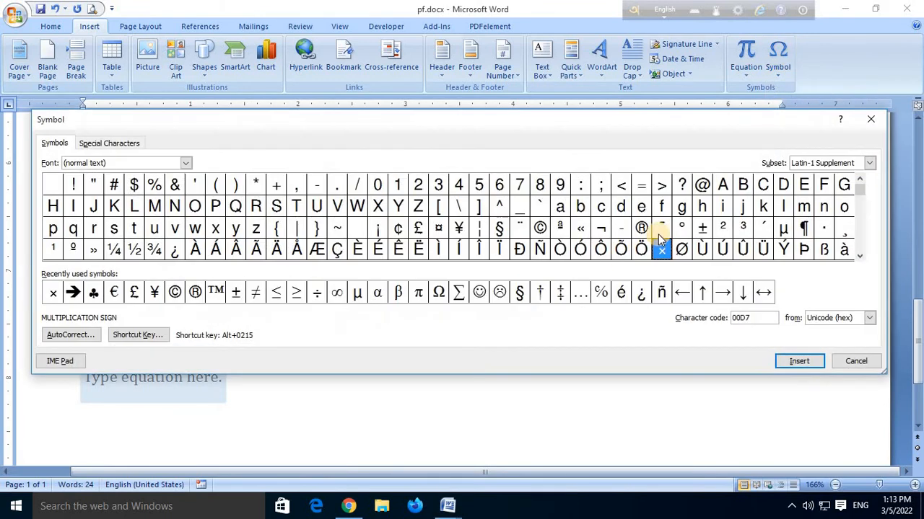
left_click(100, 142)
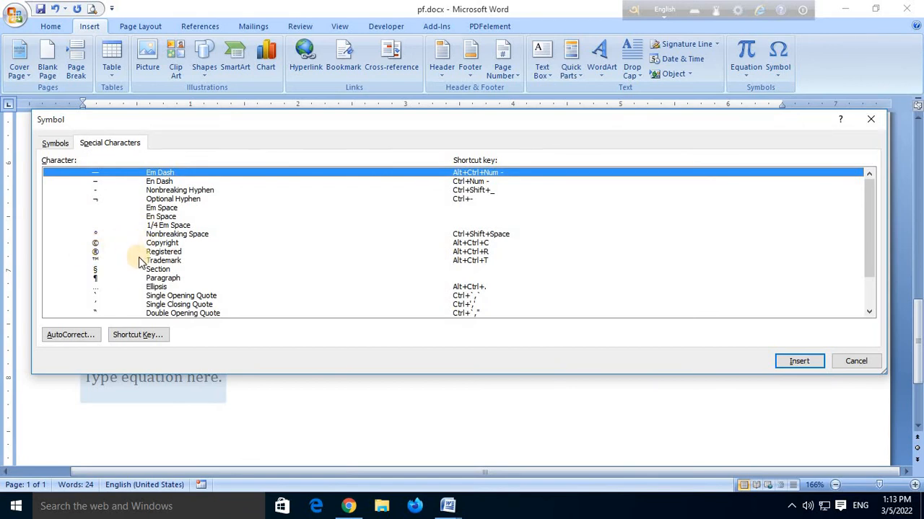
left_click(95, 243)
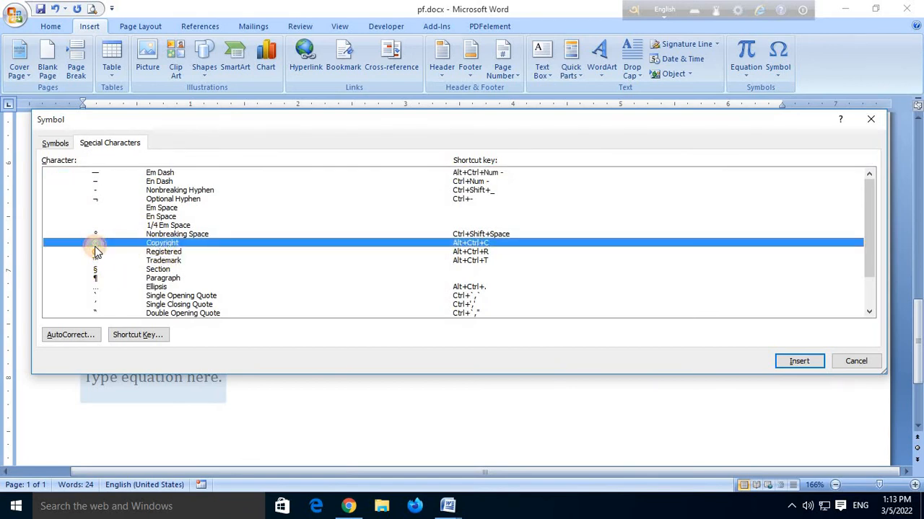
left_click(793, 365)
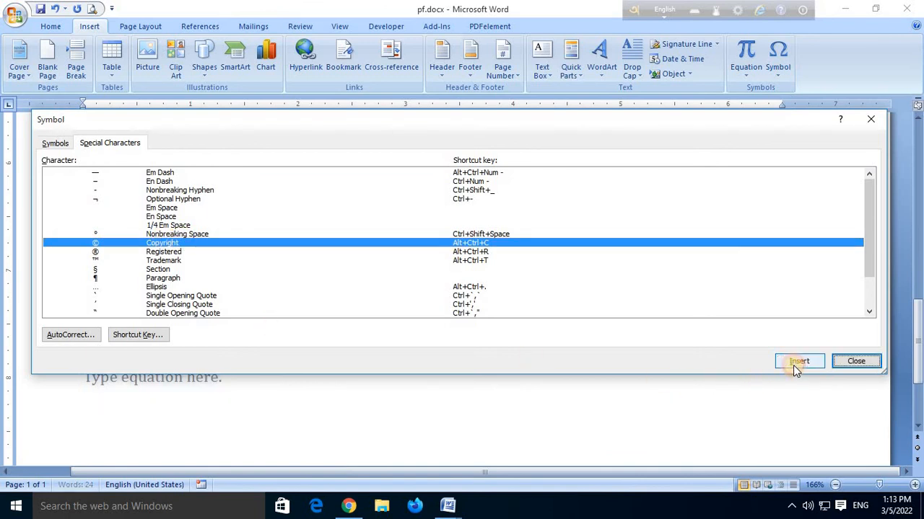
left_click(856, 361)
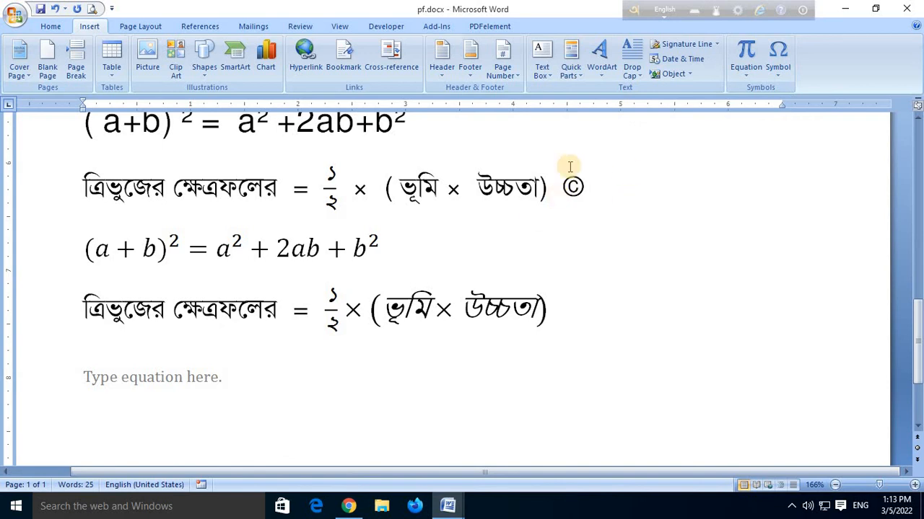
Insert the Registered special character ® after the © on the first triangle area formula line and separate the two symbols with spacing
left_click(777, 69)
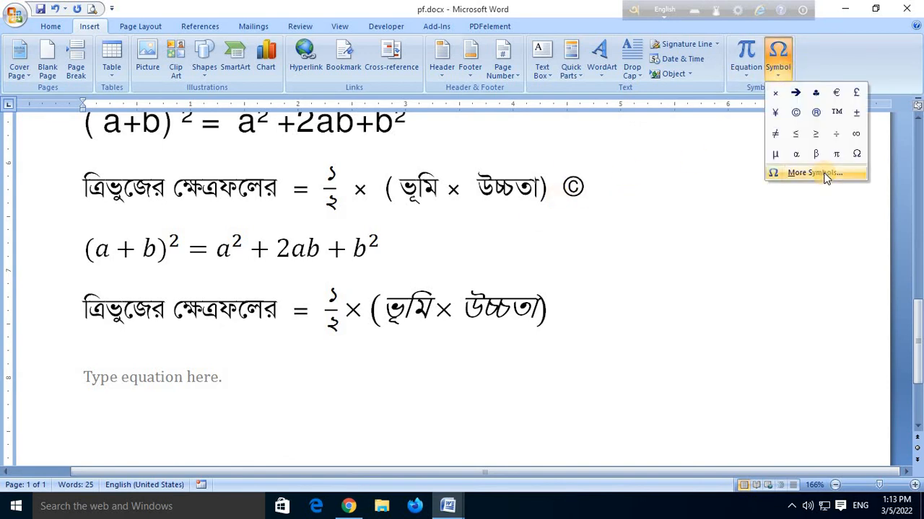
left_click(814, 174)
left_click(106, 147)
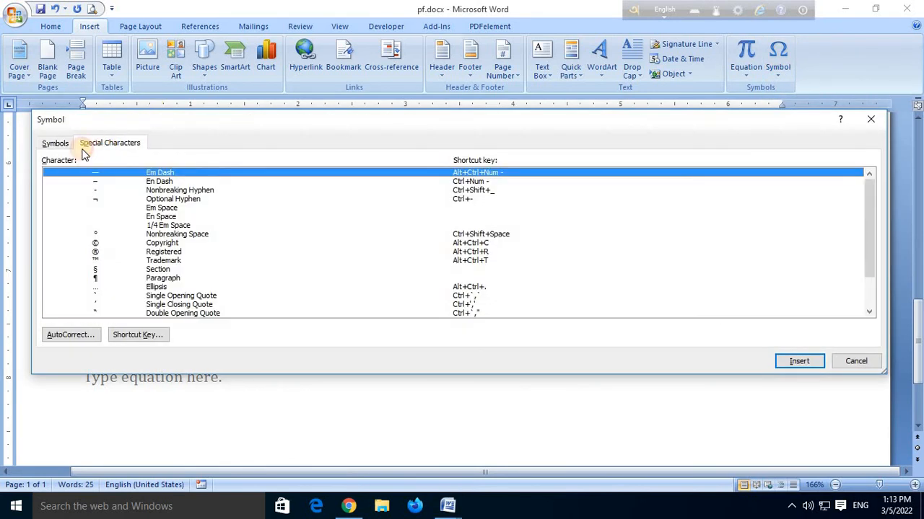
left_click(96, 252)
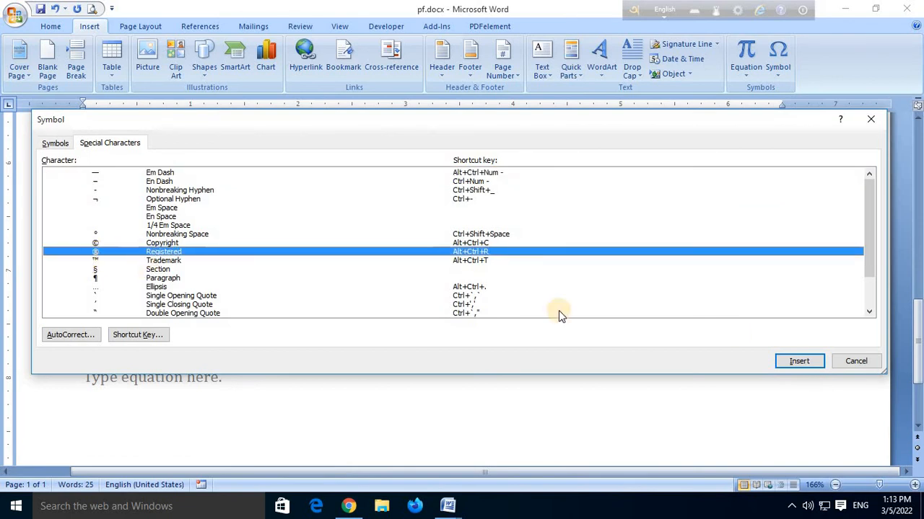
left_click(794, 363)
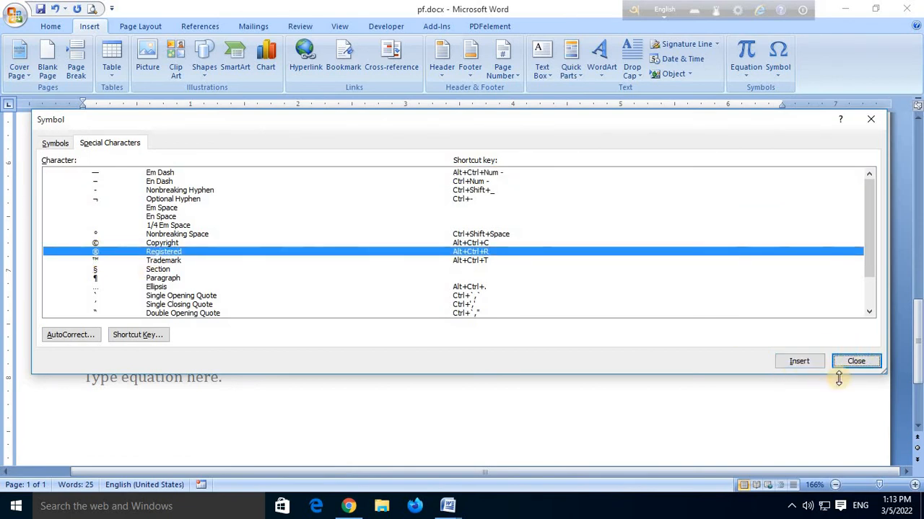
left_click(853, 361)
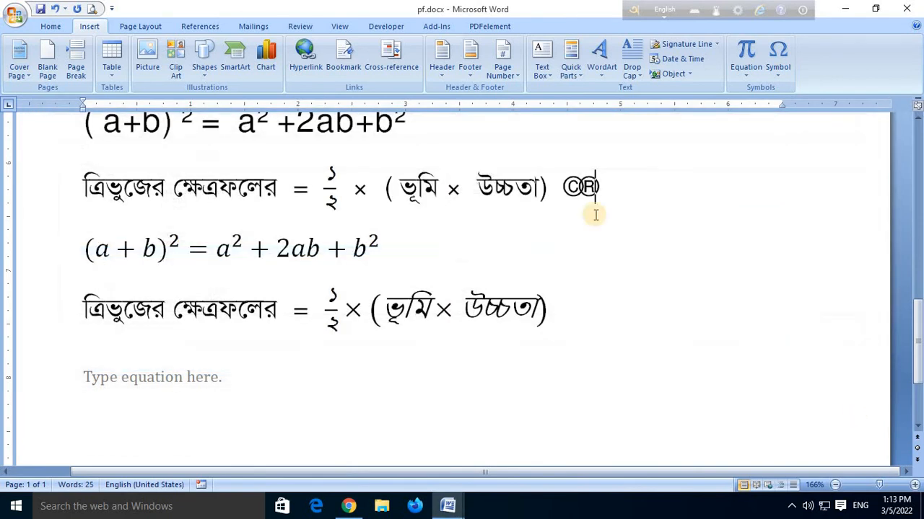
left_click(581, 189)
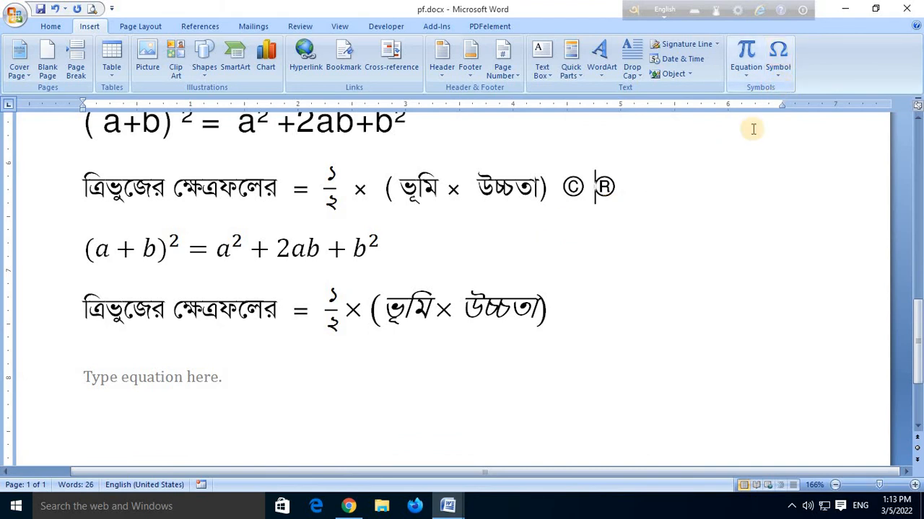
scroll(668, 210, "up", 1)
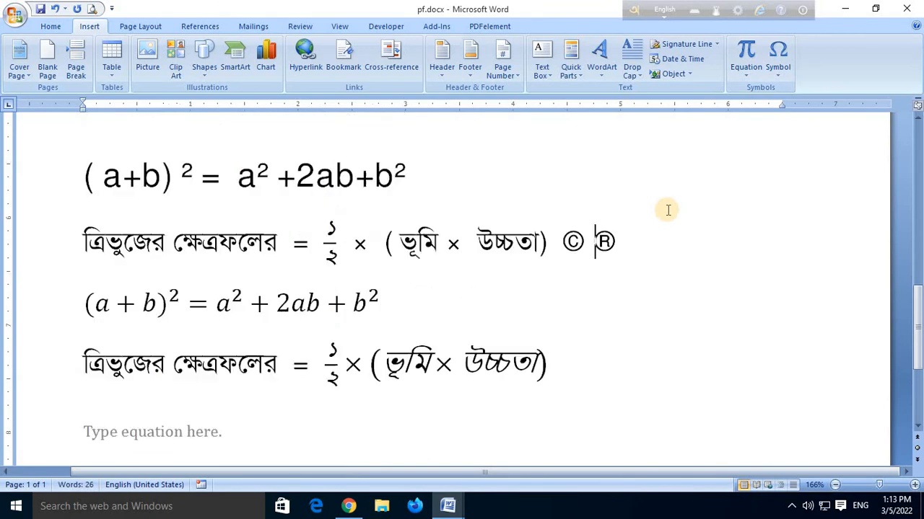
scroll(658, 200, "down", 2)
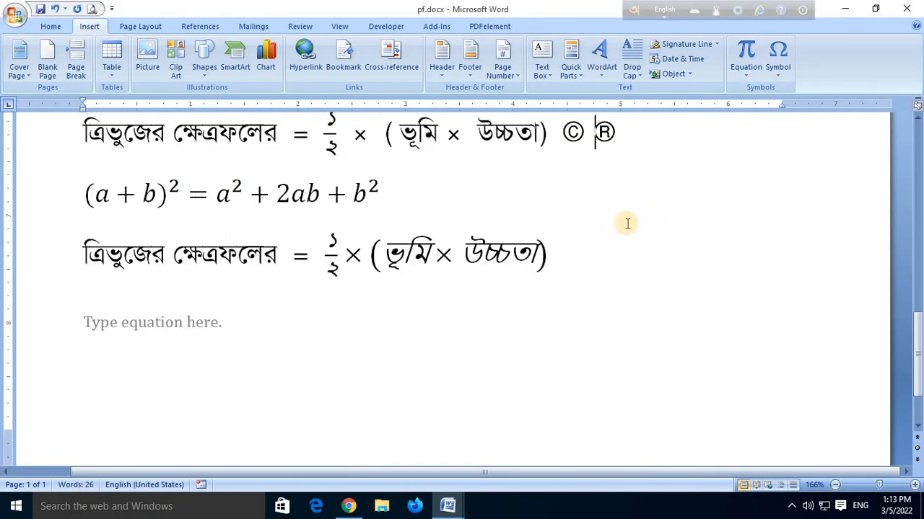
scroll(630, 224, "up", 1)
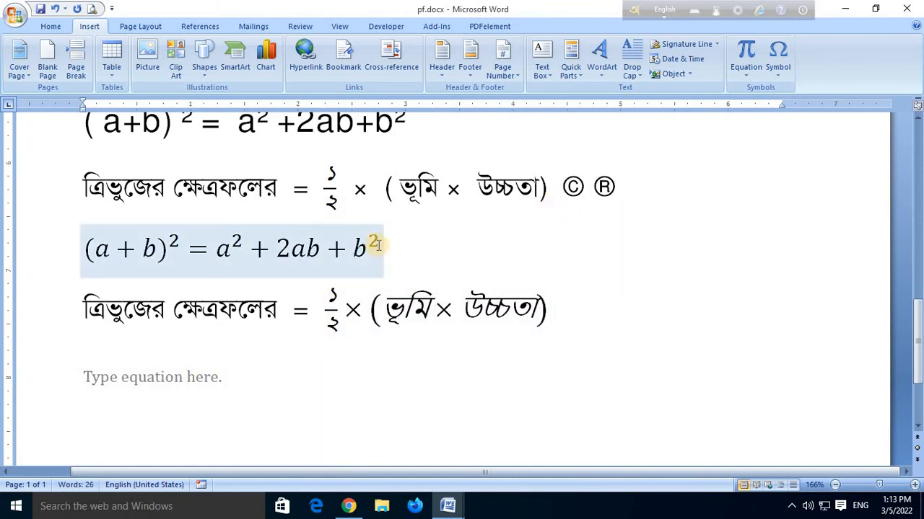
scroll(363, 234, "up", 1)
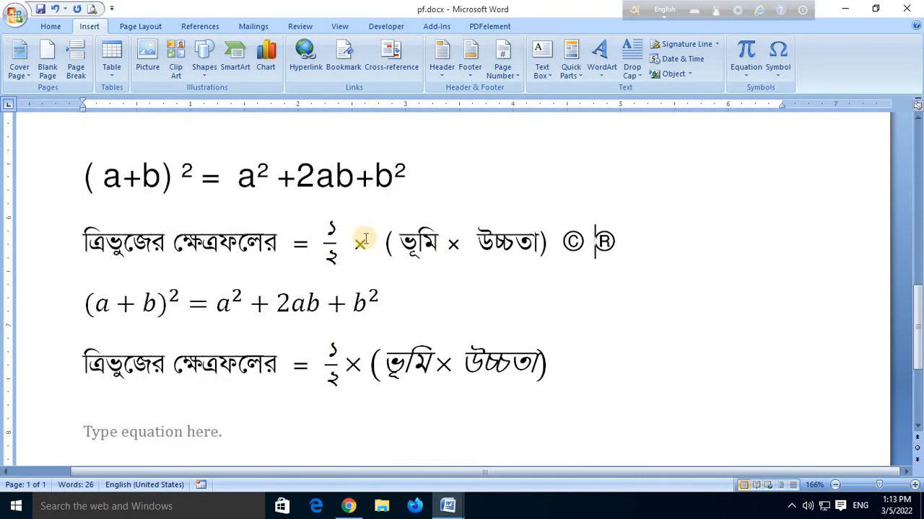
scroll(363, 240, "down", 1)
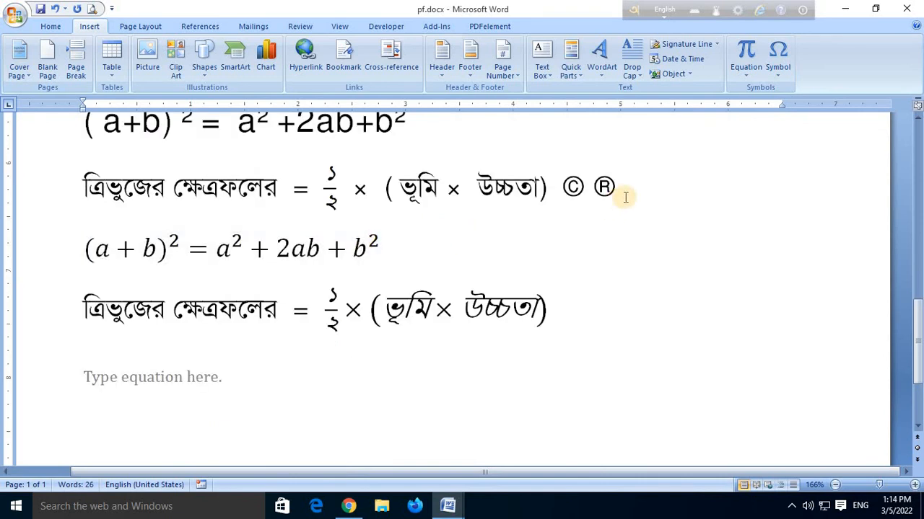